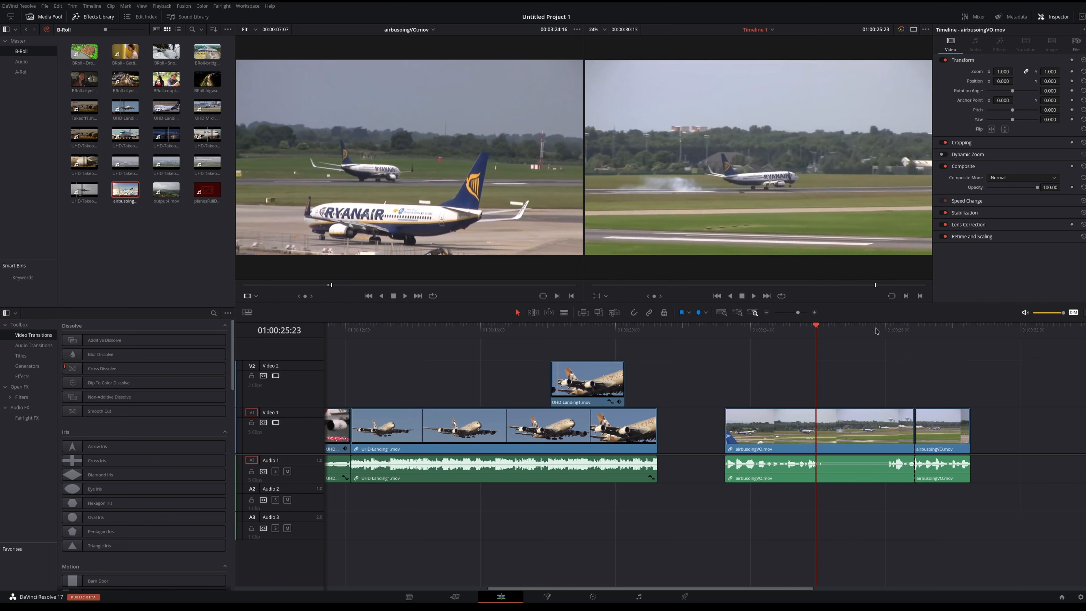
pyautogui.click(1074, 312)
pyautogui.click(1074, 313)
pyautogui.moveTo(818, 328); pyautogui.dragTo(878, 334)
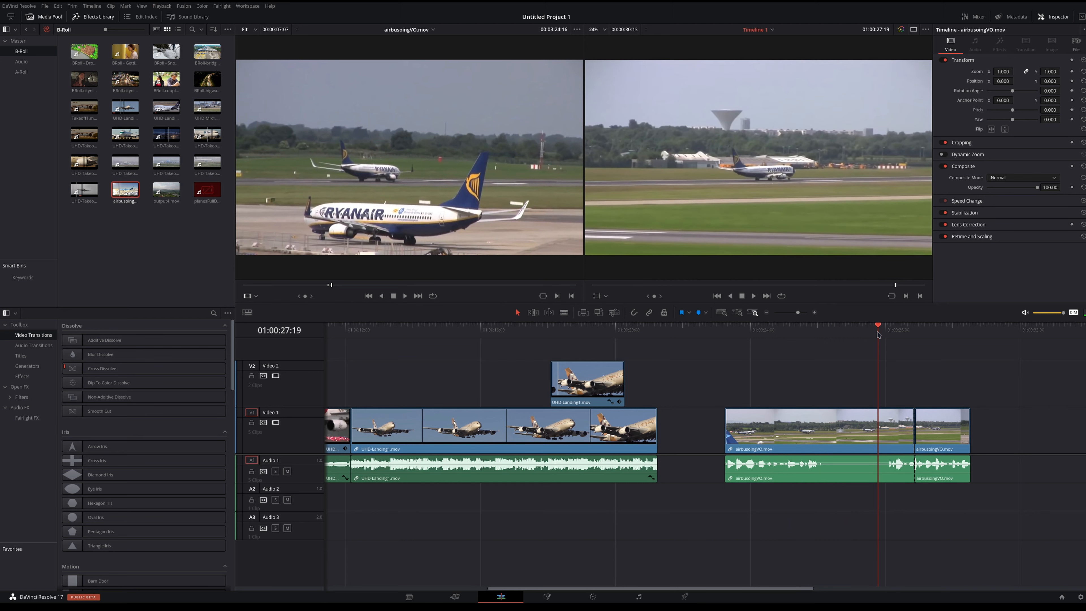
# Add keyframes for all Transform settings of the first airbusoingVO.mov clip at 01:00:24:01.
pyautogui.click(753, 332)
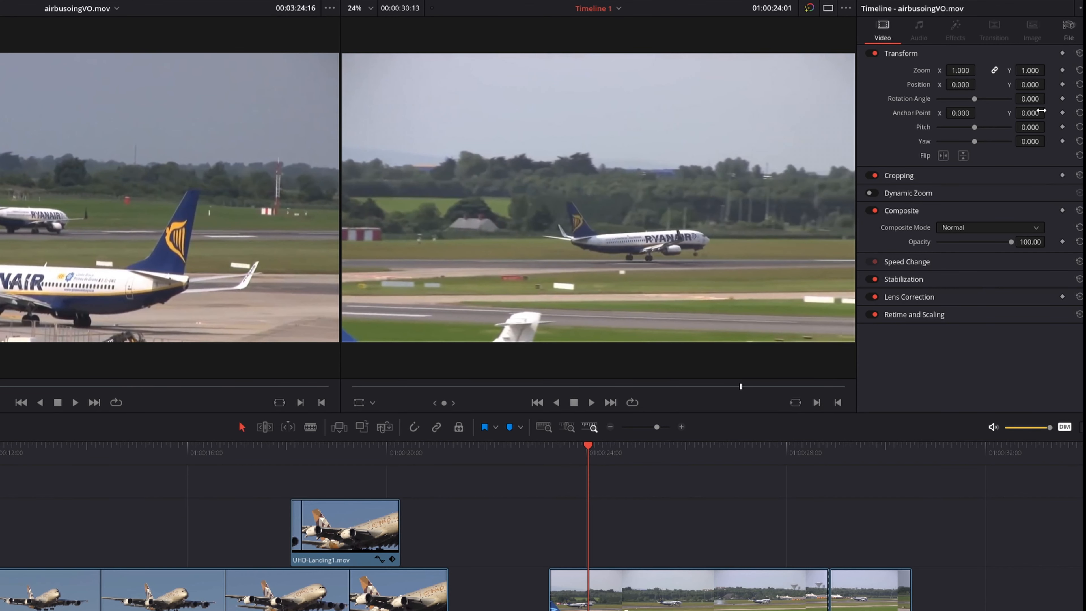
pyautogui.click(1063, 55)
pyautogui.click(1062, 54)
pyautogui.click(1062, 84)
pyautogui.click(1063, 71)
pyautogui.click(1063, 54)
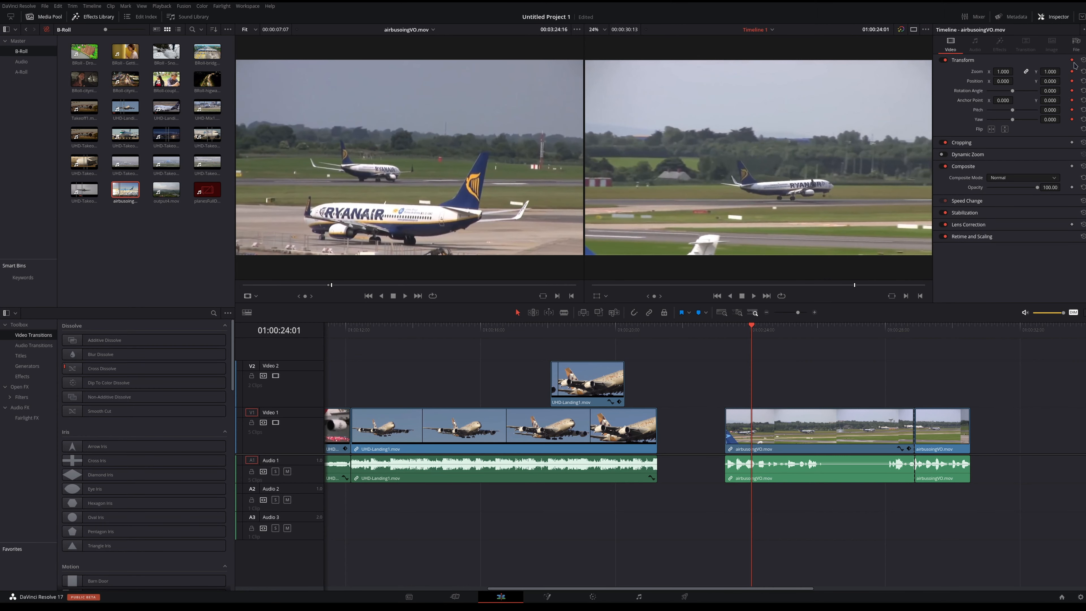
# Keyframe the clip's zoom to 1.380 at 01:00:25:01 and to 2.410 at 01:00:27:10.
pyautogui.click(754, 327)
pyautogui.moveTo(755, 327); pyautogui.dragTo(785, 323)
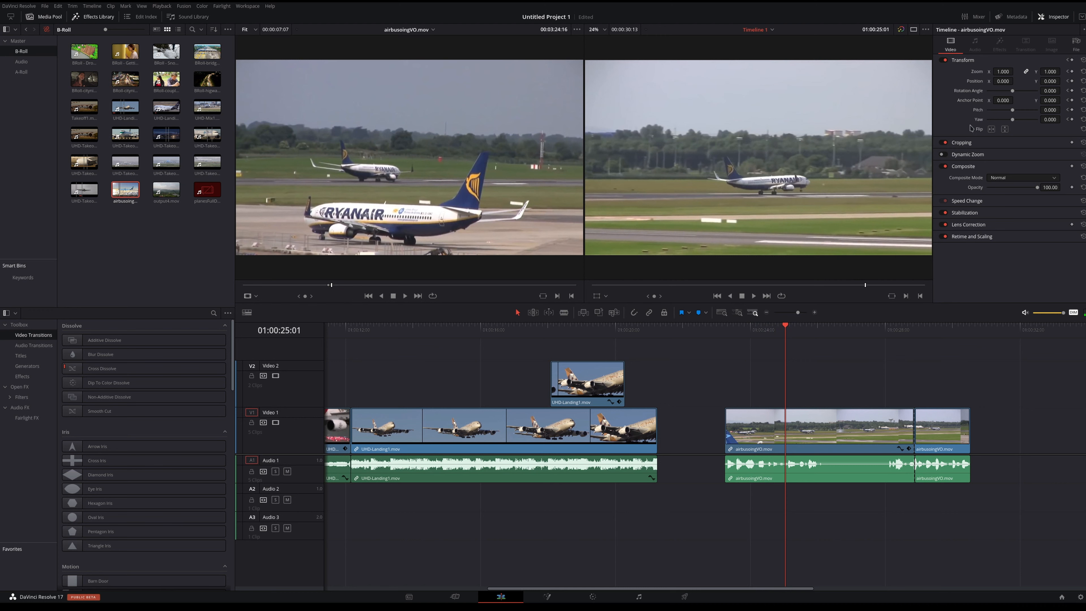
pyautogui.moveTo(1000, 71); pyautogui.dragTo(1015, 72)
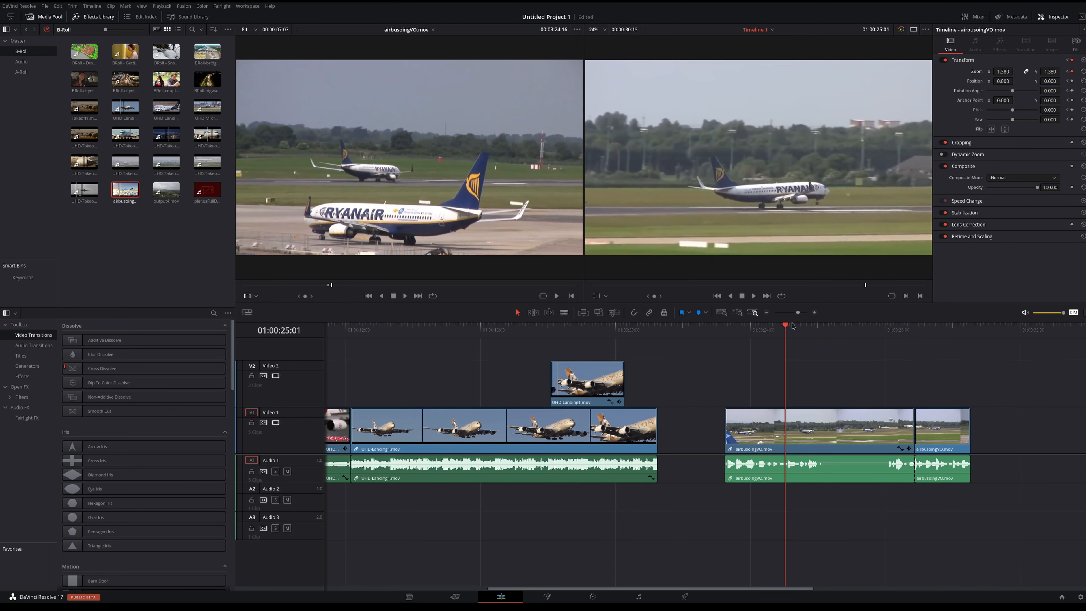
pyautogui.moveTo(788, 328); pyautogui.dragTo(867, 330)
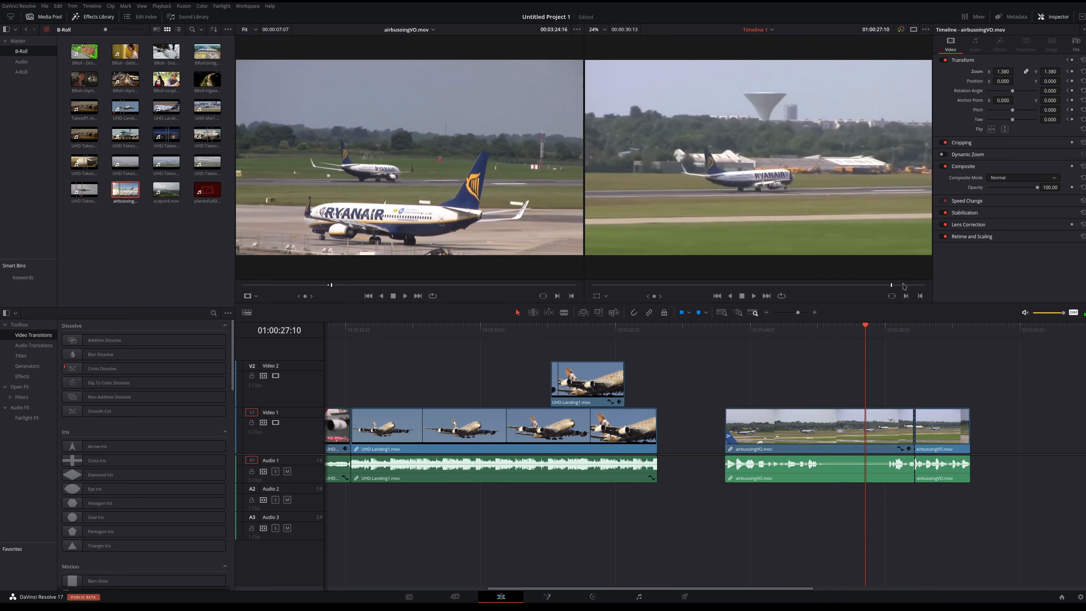
pyautogui.moveTo(996, 73); pyautogui.dragTo(1015, 72)
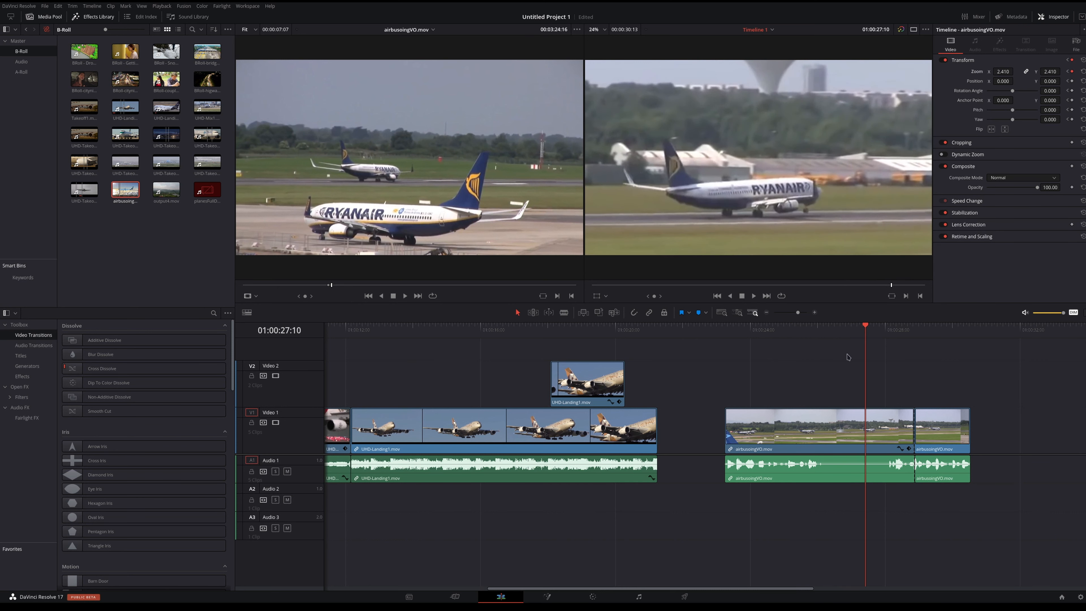
# Play back the first airbusoingVO.mov clip from its start to check the keyframed zoom.
pyautogui.click(699, 335)
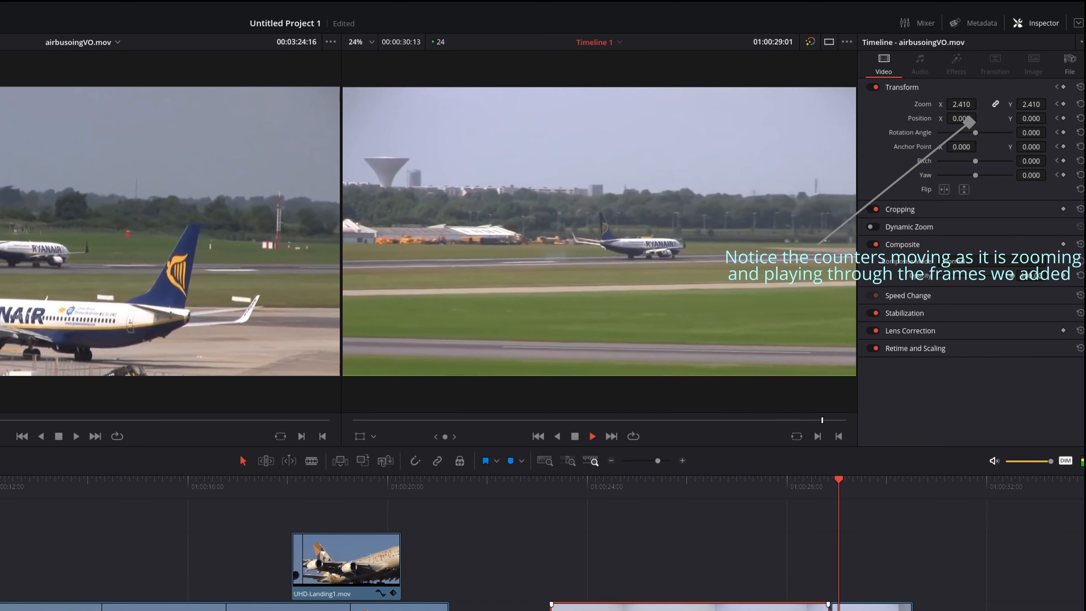
pyautogui.press('Up')
pyautogui.press('Up')
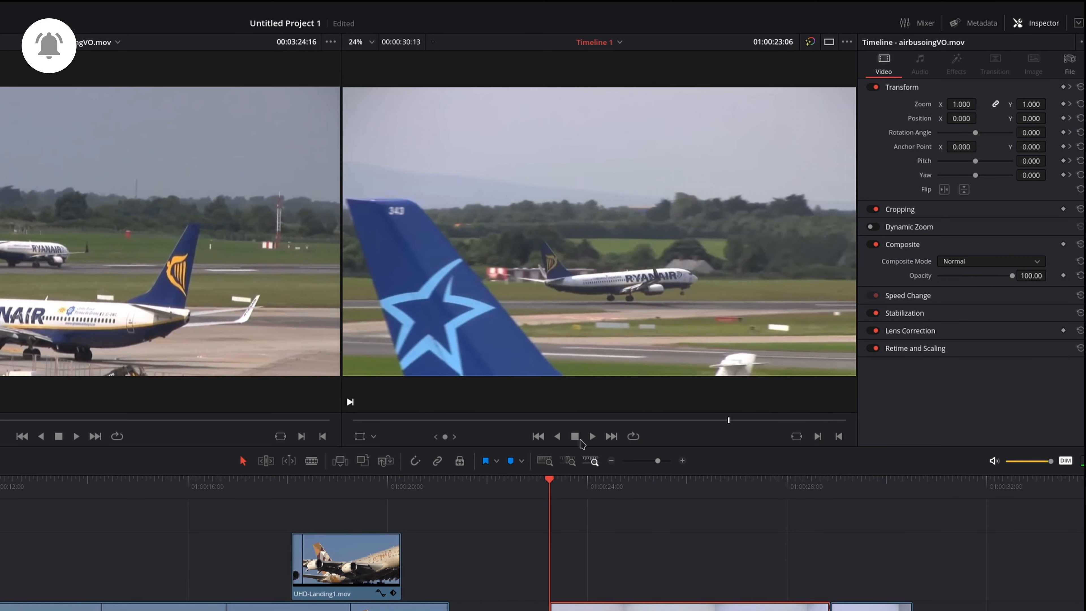
pyautogui.click(592, 435)
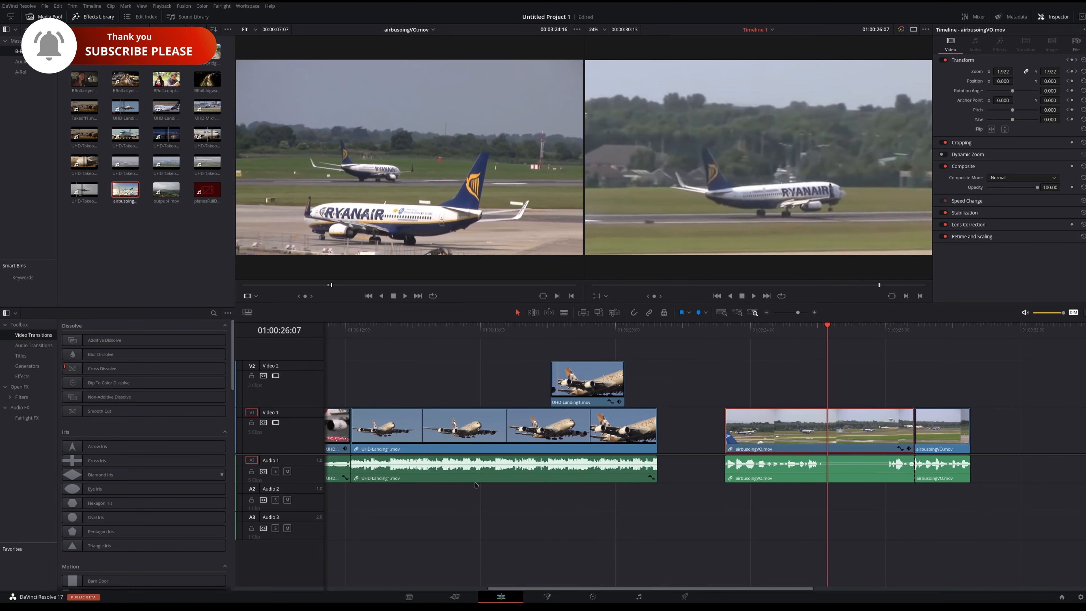
pyautogui.moveTo(827, 326); pyautogui.dragTo(924, 334)
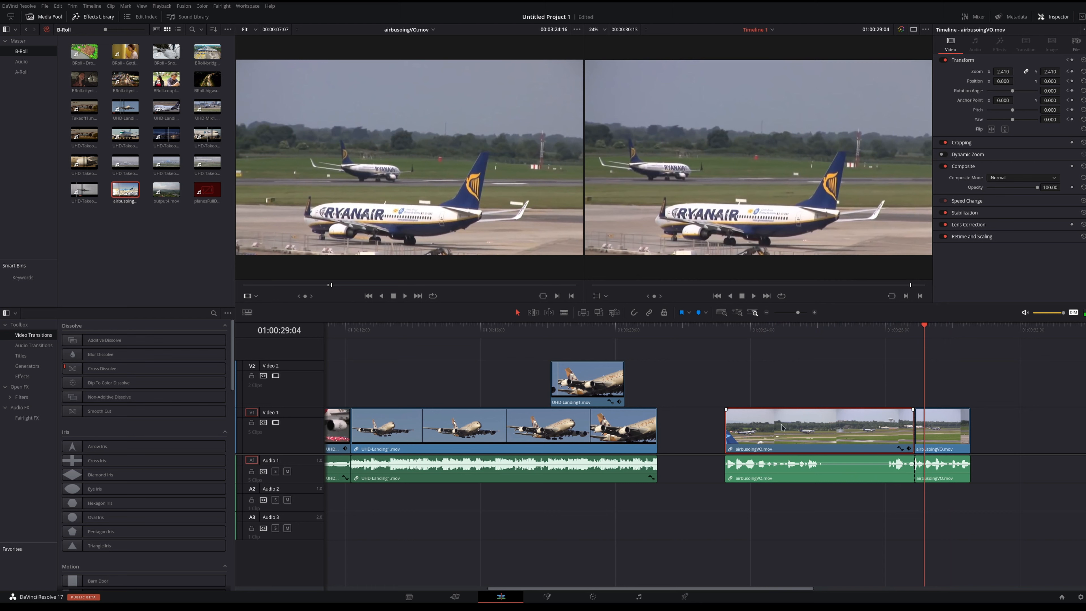
# Expand the clip's keyframe track and inspect the frames at its three Transform keyframes.
pyautogui.click(908, 449)
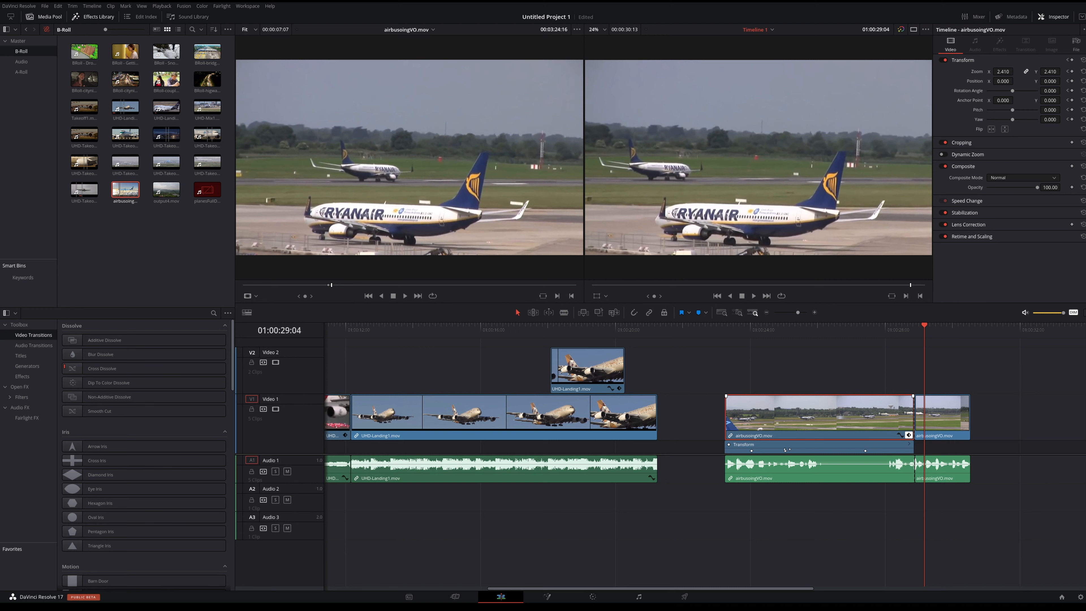
pyautogui.click(752, 335)
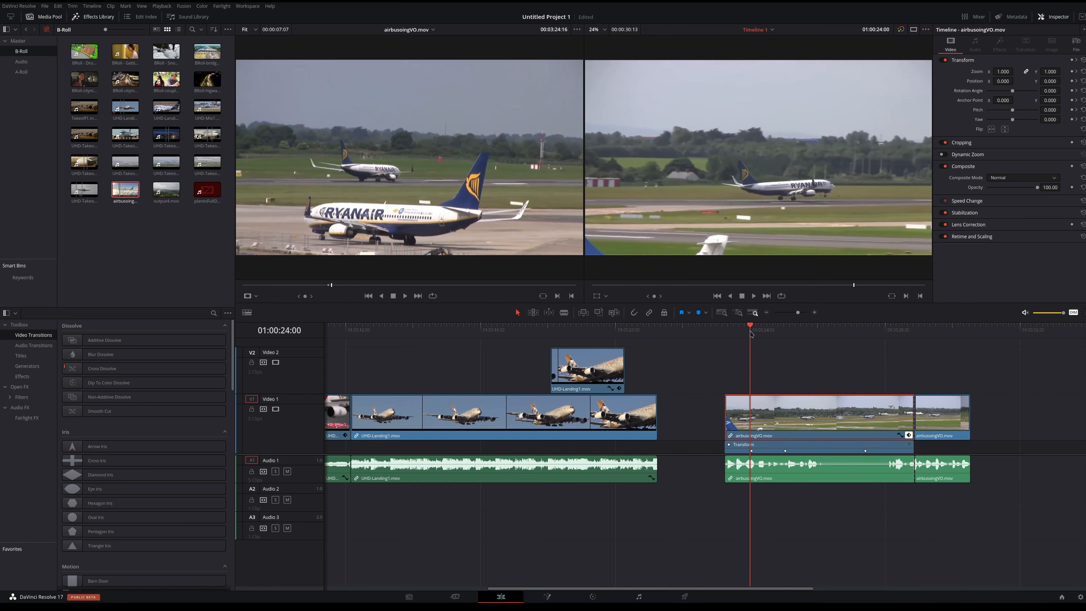
pyautogui.moveTo(751, 335); pyautogui.dragTo(786, 336)
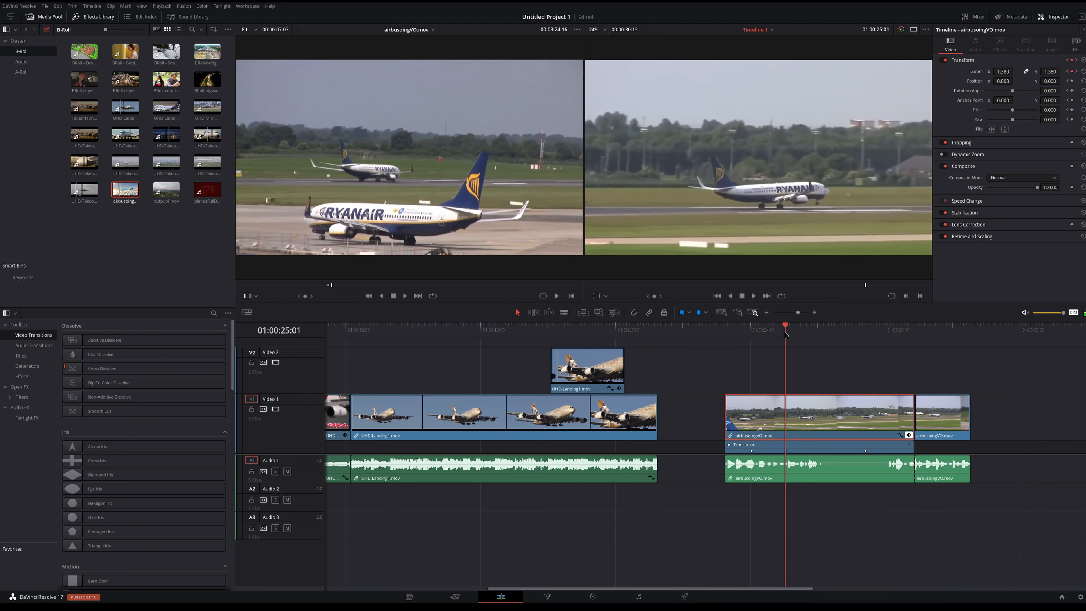
pyautogui.click(866, 336)
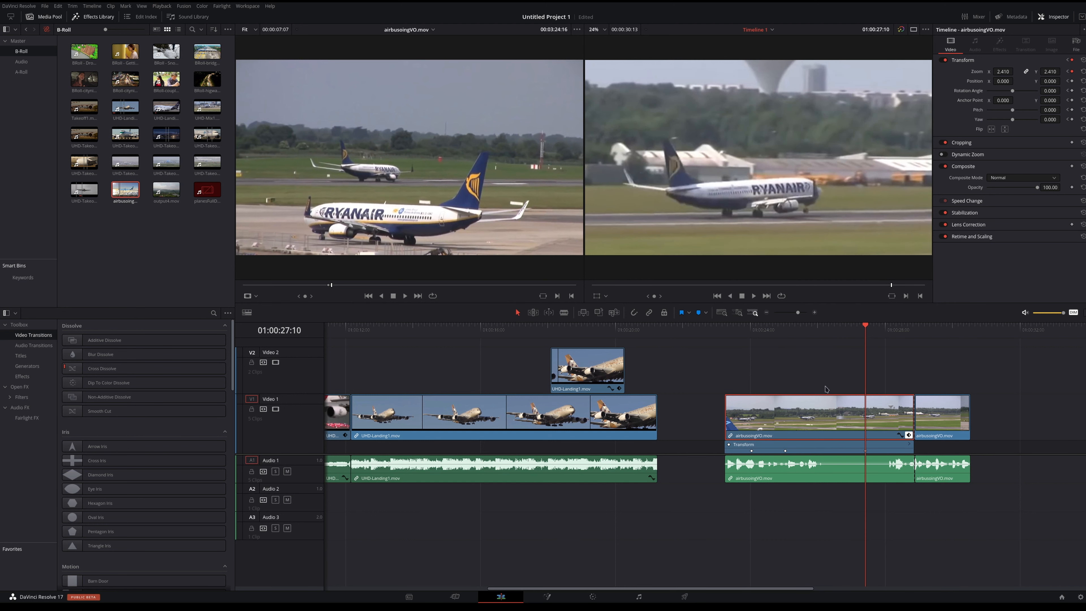
# Reframe the clip with the viewer's transform overlay at 01:00:24:01, using zoom 1.251 and position X -454.011, Y 76.376.
pyautogui.click(750, 331)
pyautogui.click(751, 328)
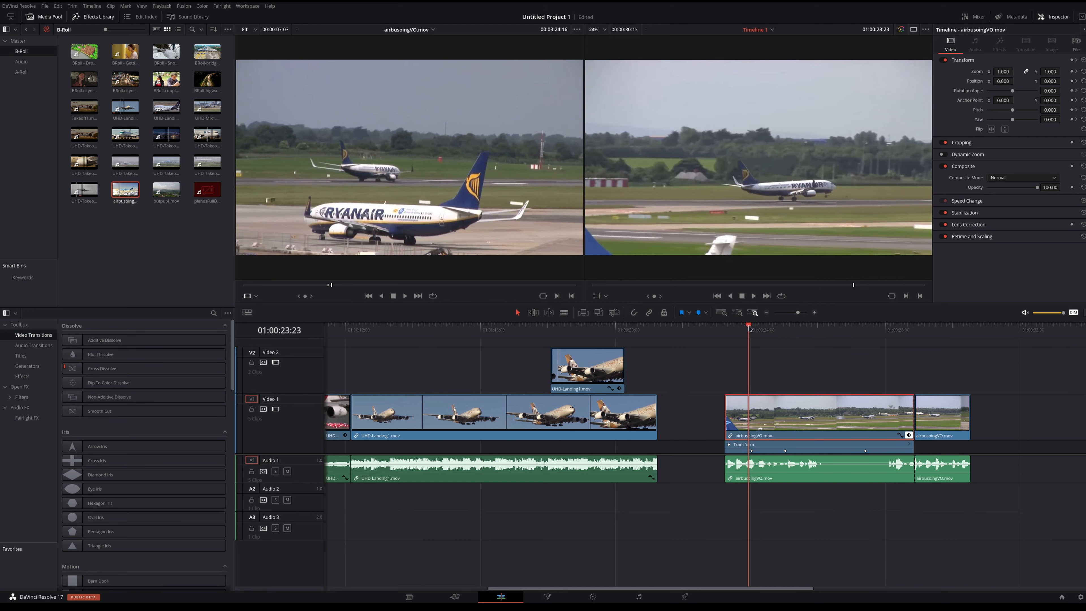
pyautogui.click(600, 298)
pyautogui.moveTo(781, 219); pyautogui.dragTo(777, 218)
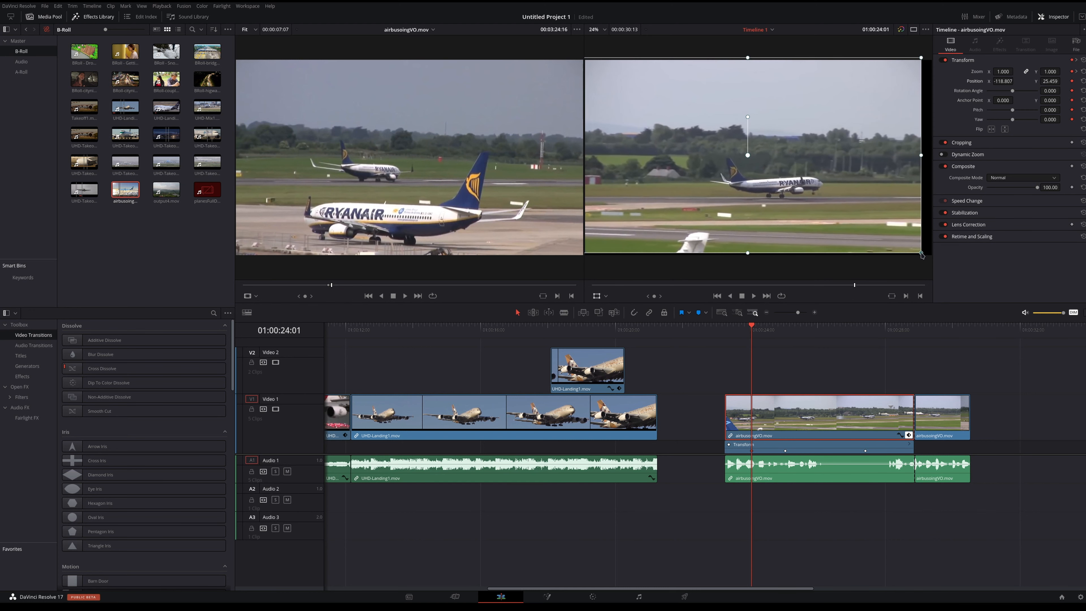
pyautogui.moveTo(922, 254); pyautogui.dragTo(964, 297)
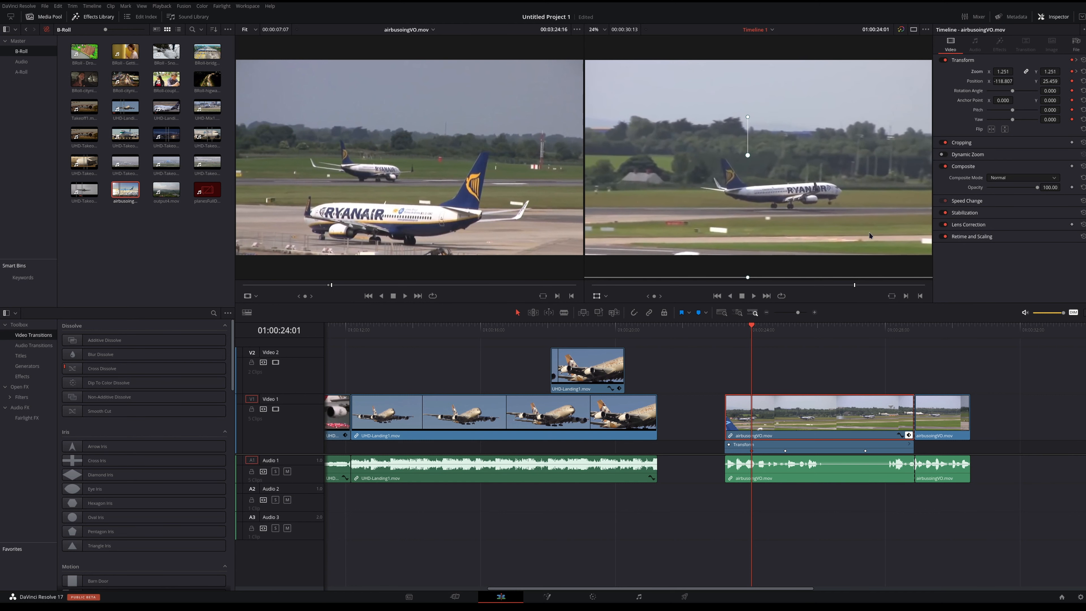
pyautogui.moveTo(819, 208); pyautogui.dragTo(787, 201)
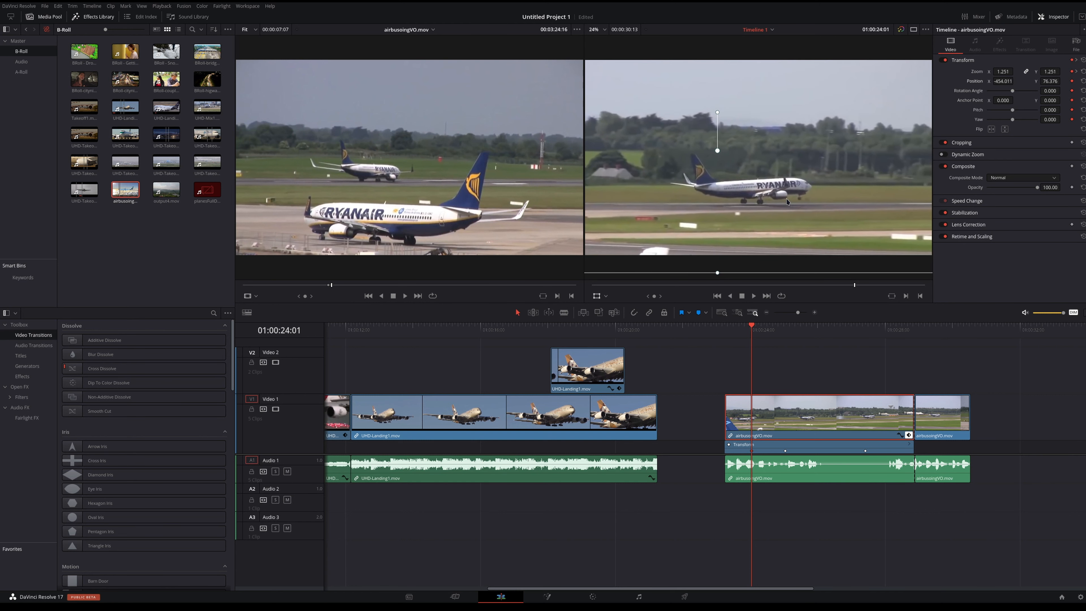
# Reposition the plane to X -220.641, Y 110.320 at 01:00:24:11 and X 55.160, Y 173.967 at 01:00:25:15.
pyautogui.moveTo(751, 327); pyautogui.dragTo(767, 330)
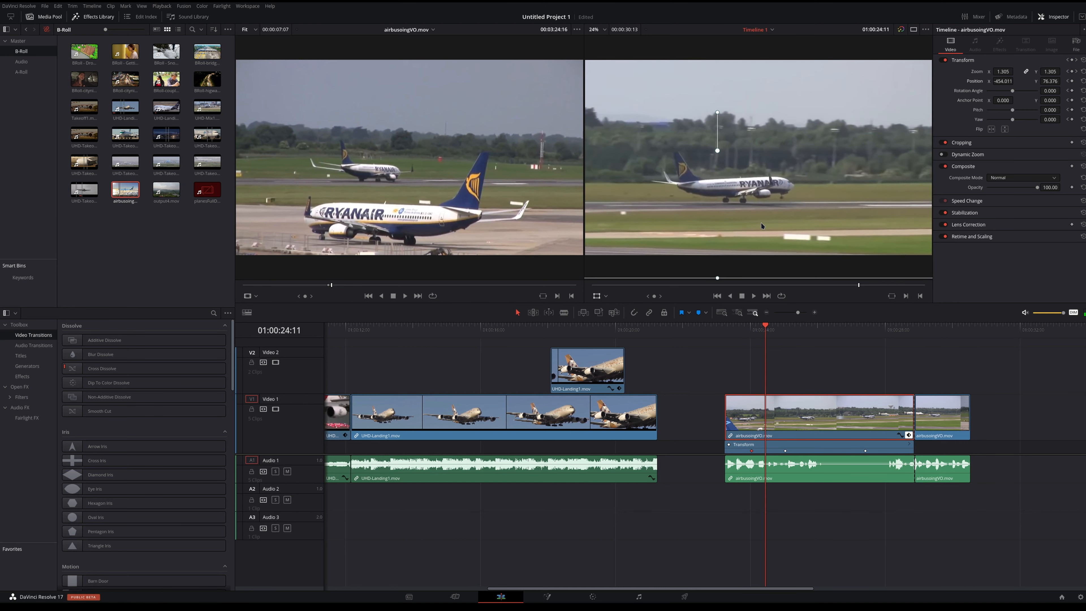
pyautogui.moveTo(763, 220); pyautogui.dragTo(787, 212)
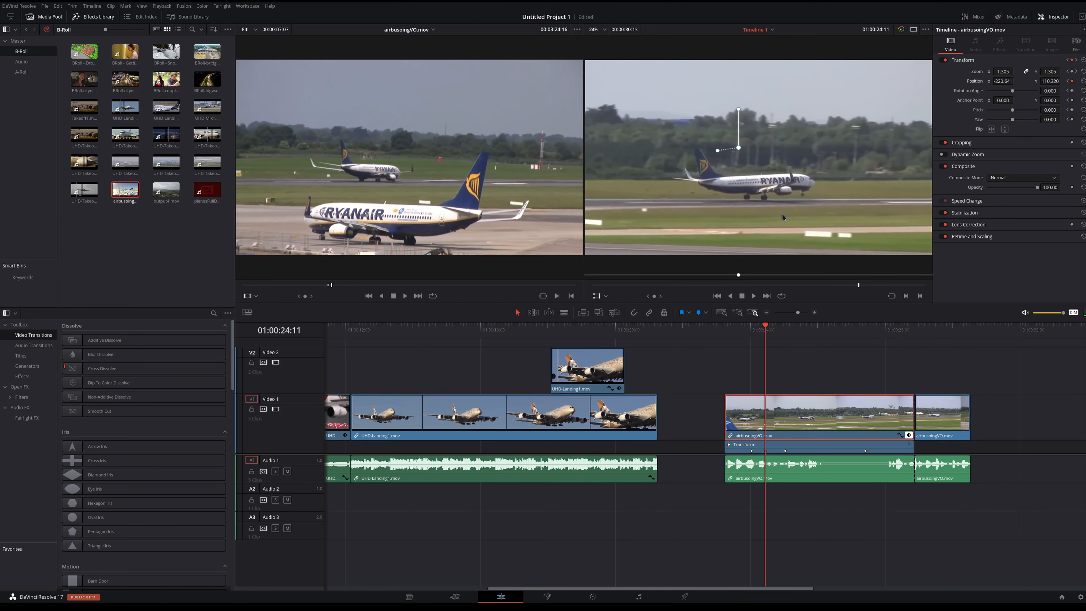
pyautogui.moveTo(769, 328); pyautogui.dragTo(806, 333)
pyautogui.moveTo(786, 216); pyautogui.dragTo(813, 210)
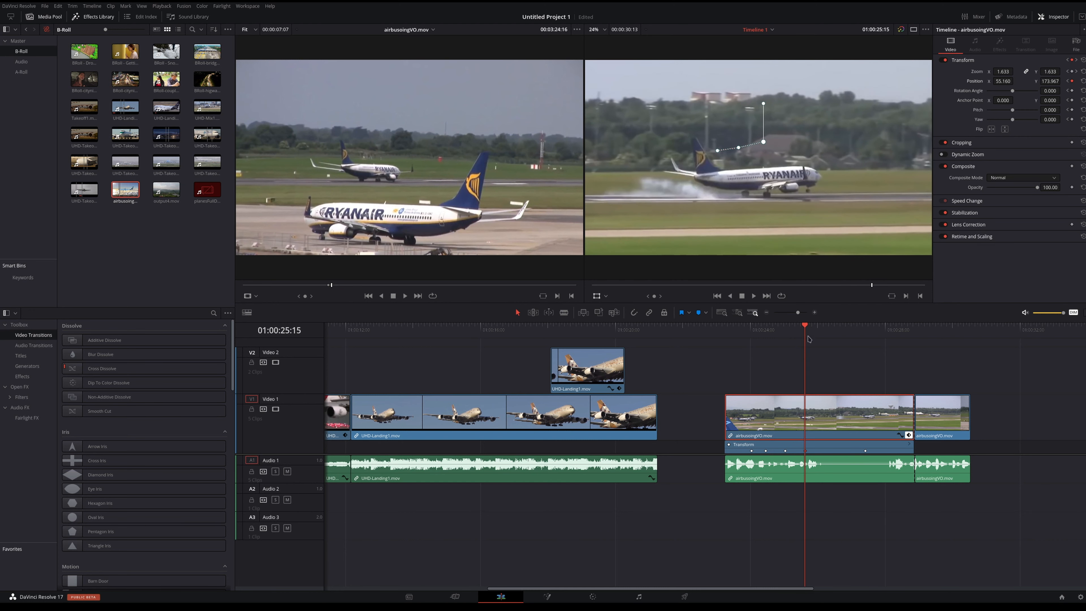
# Reposition the plane to X -178.210, Y 233.370 at 01:00:26:12 and X -708.597, Y 309.746 at 01:00:28:15.
pyautogui.moveTo(805, 328); pyautogui.dragTo(836, 323)
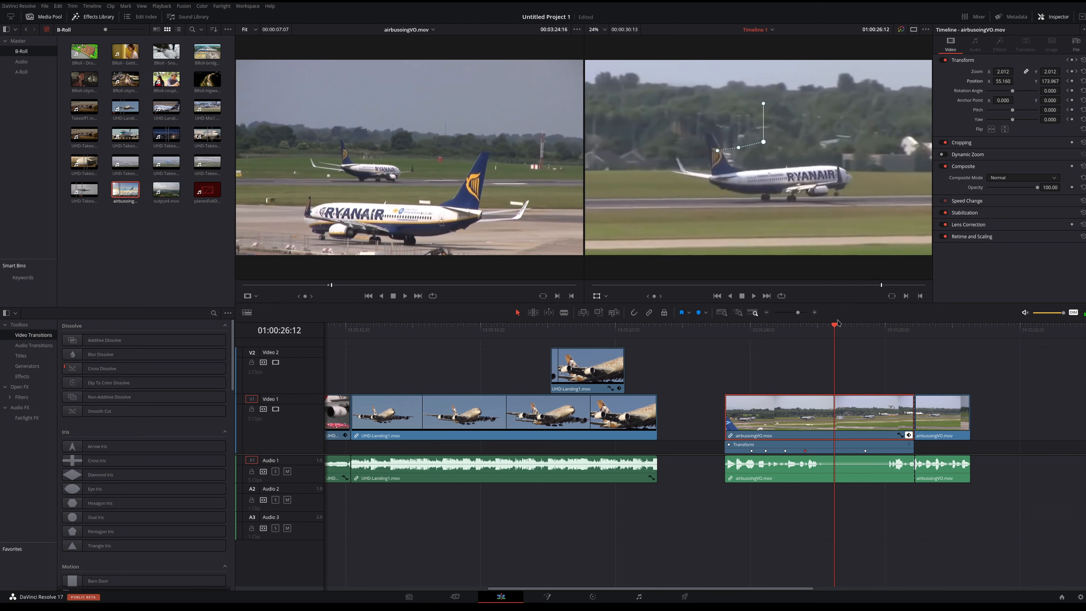
pyautogui.moveTo(821, 199); pyautogui.dragTo(800, 193)
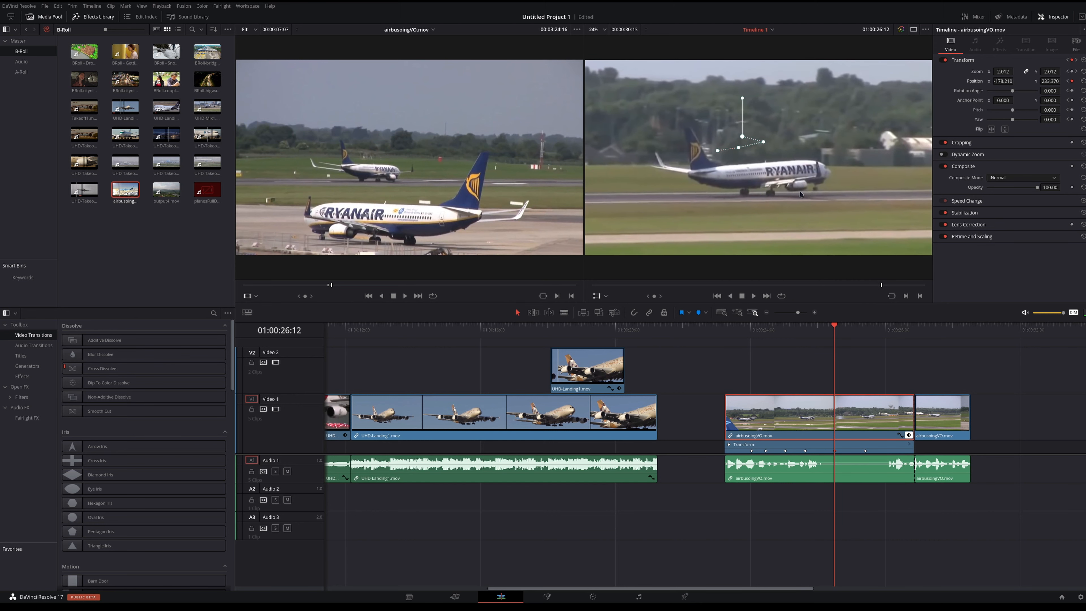
pyautogui.moveTo(834, 328); pyautogui.dragTo(906, 345)
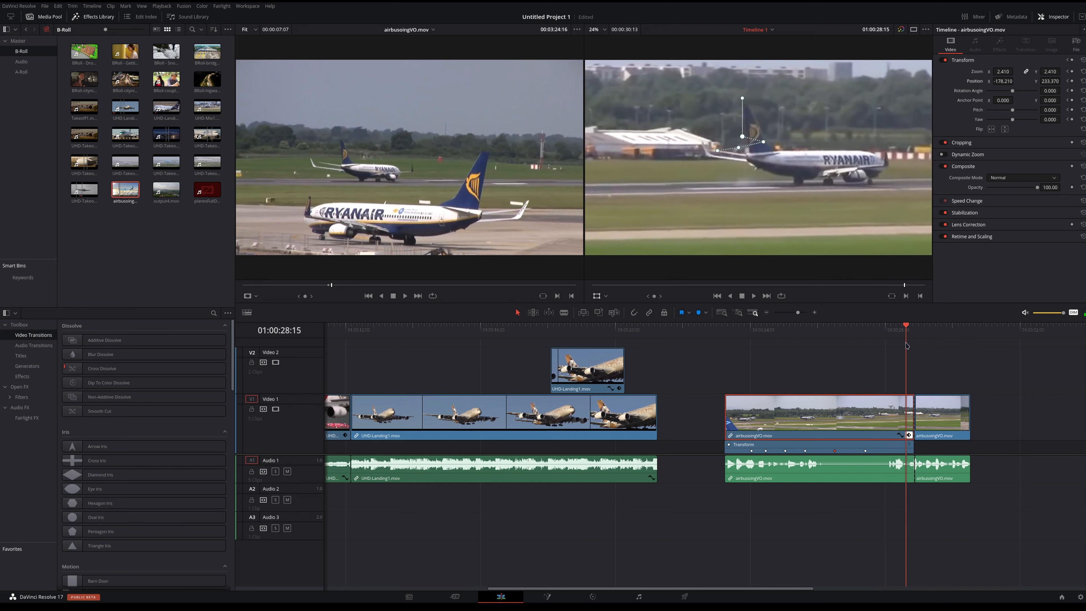
pyautogui.moveTo(824, 182); pyautogui.dragTo(778, 176)
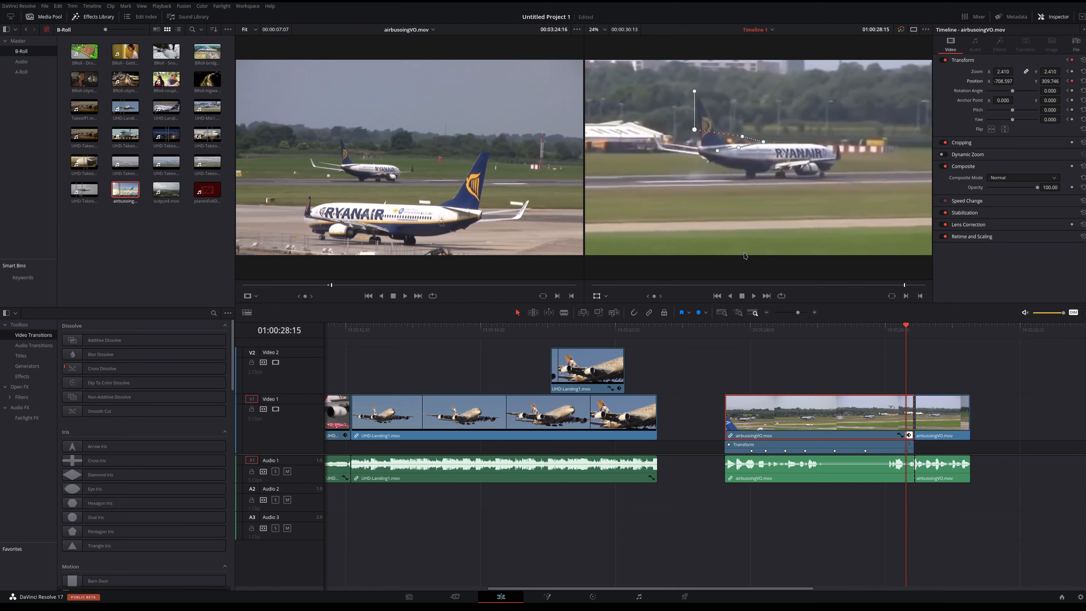
# Play back the clip from just before its start to check the plane's keyframed position and zoom.
pyautogui.click(706, 337)
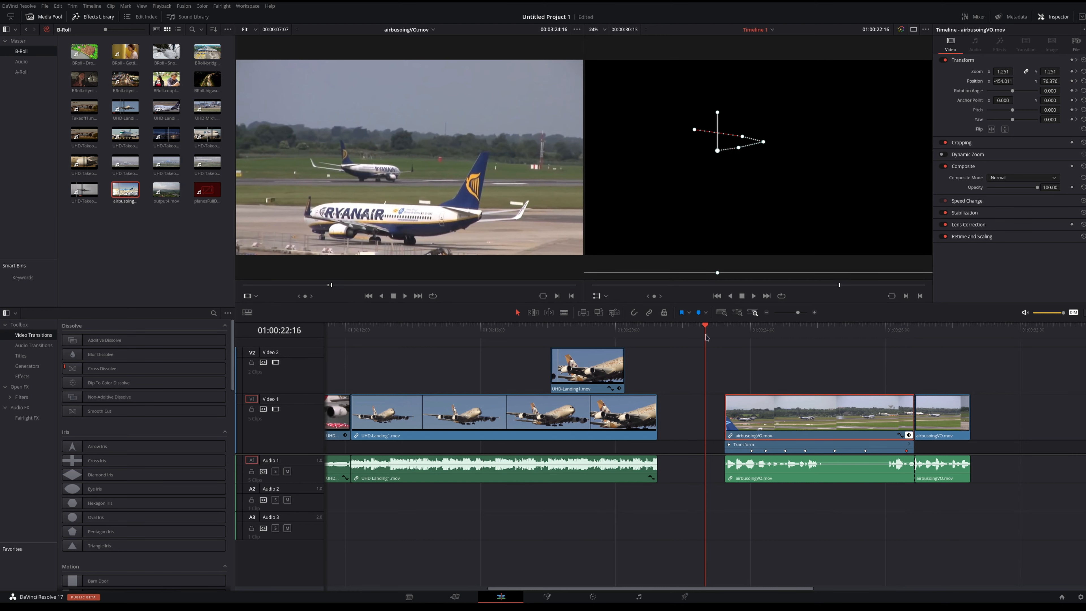
pyautogui.press('space')
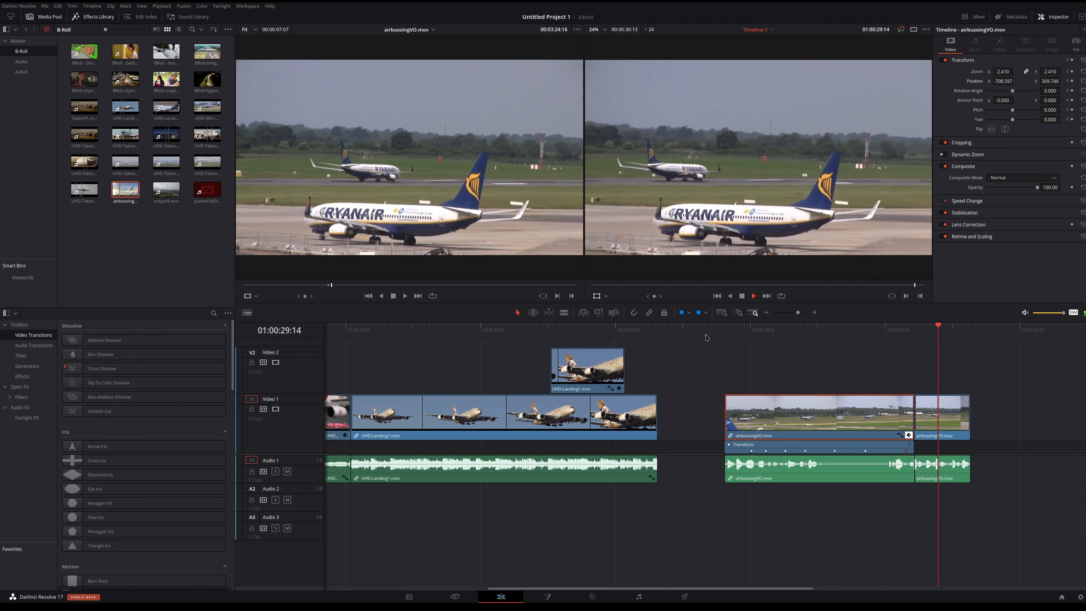
pyautogui.press('Up')
pyautogui.press('Up')
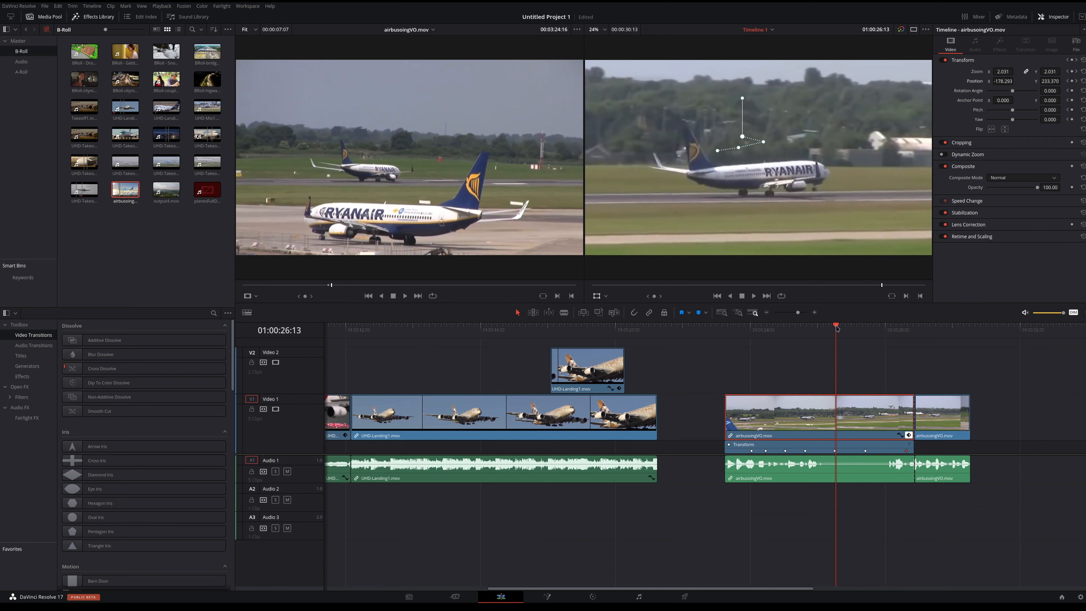
# Step through the clip's Transform keyframes from 01:00:28:15 back to 01:00:24:01, then forward again to 01:00:24:11.
pyautogui.moveTo(837, 327); pyautogui.dragTo(907, 328)
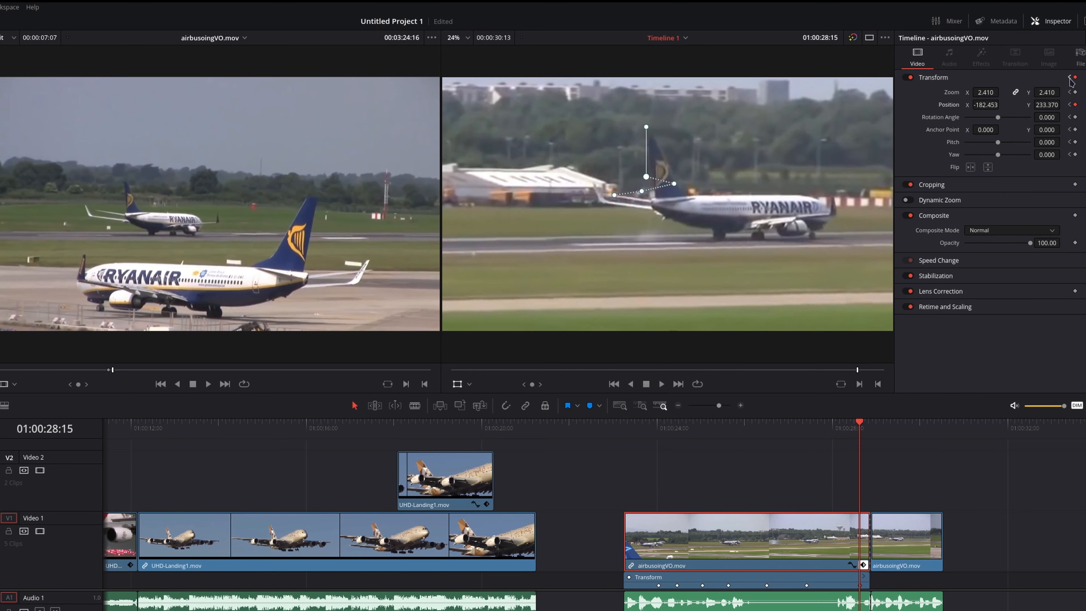
pyautogui.click(1067, 61)
pyautogui.click(1069, 78)
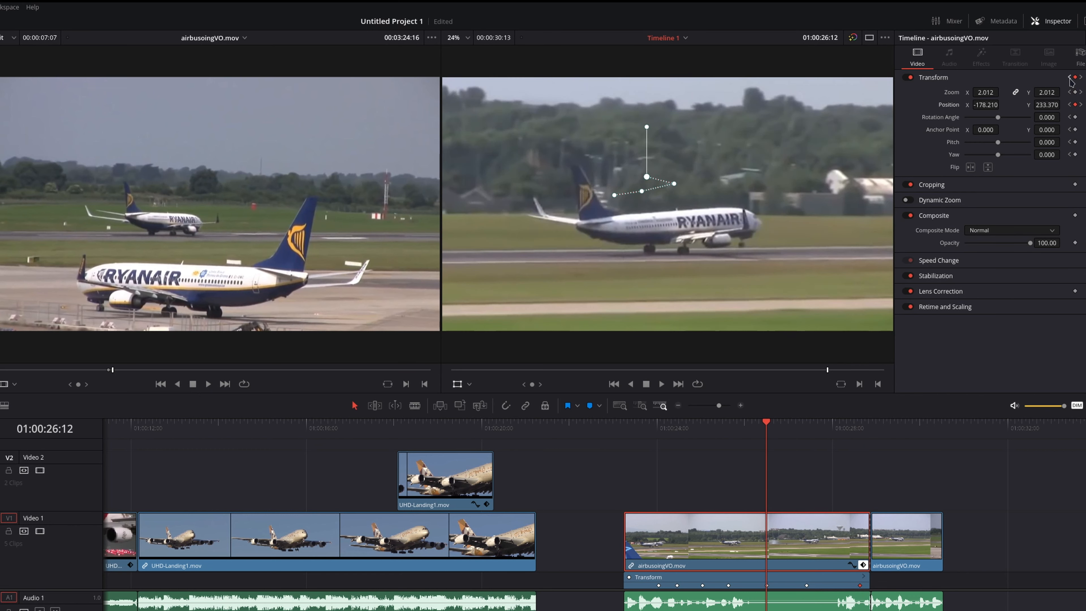
pyautogui.click(1069, 77)
pyautogui.click(1069, 78)
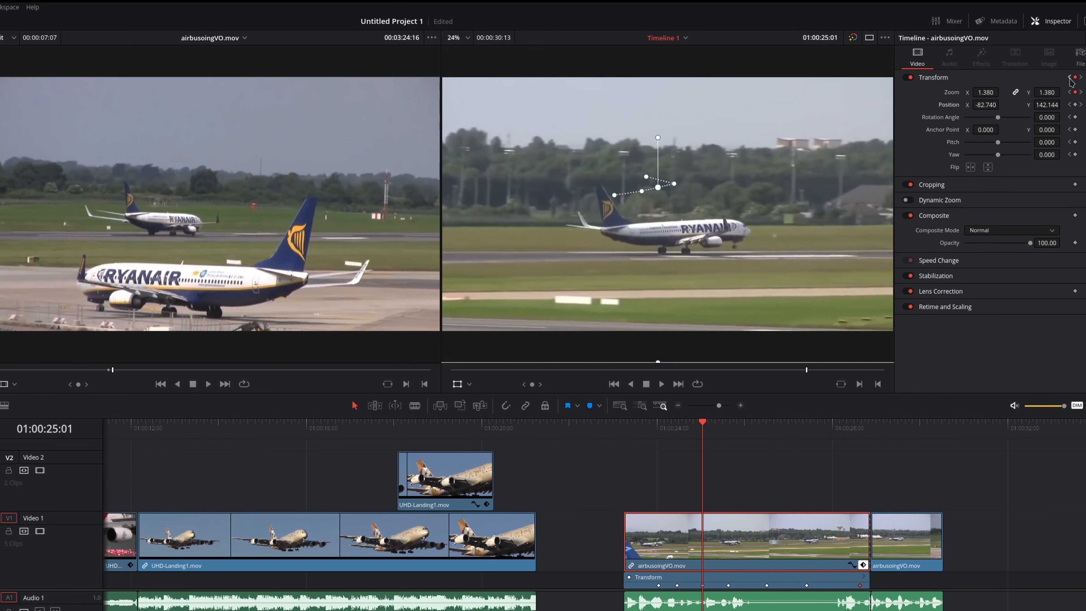
pyautogui.click(1070, 77)
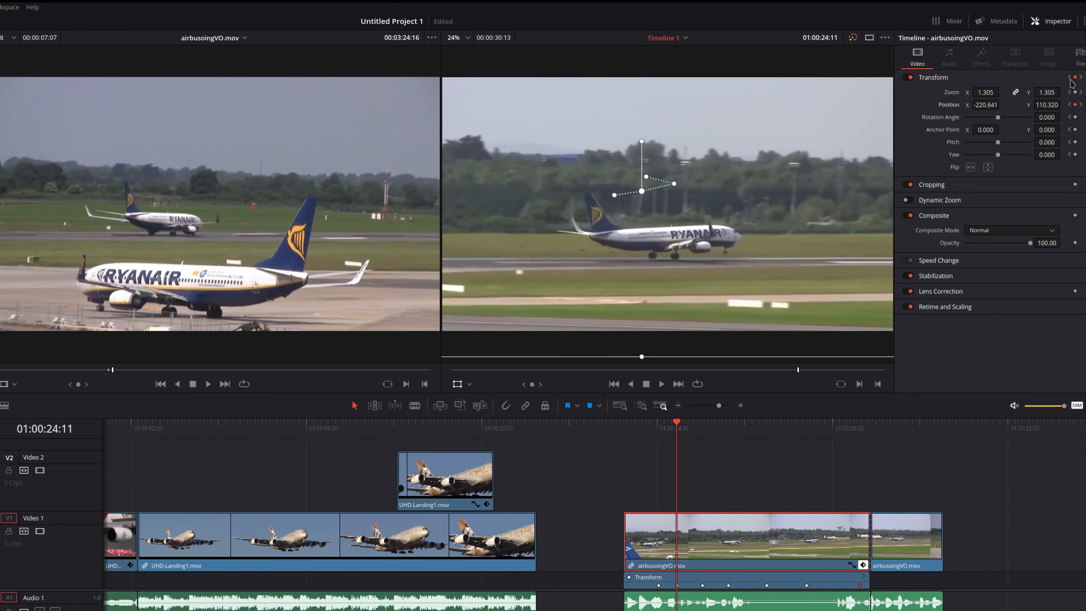
pyautogui.click(1070, 78)
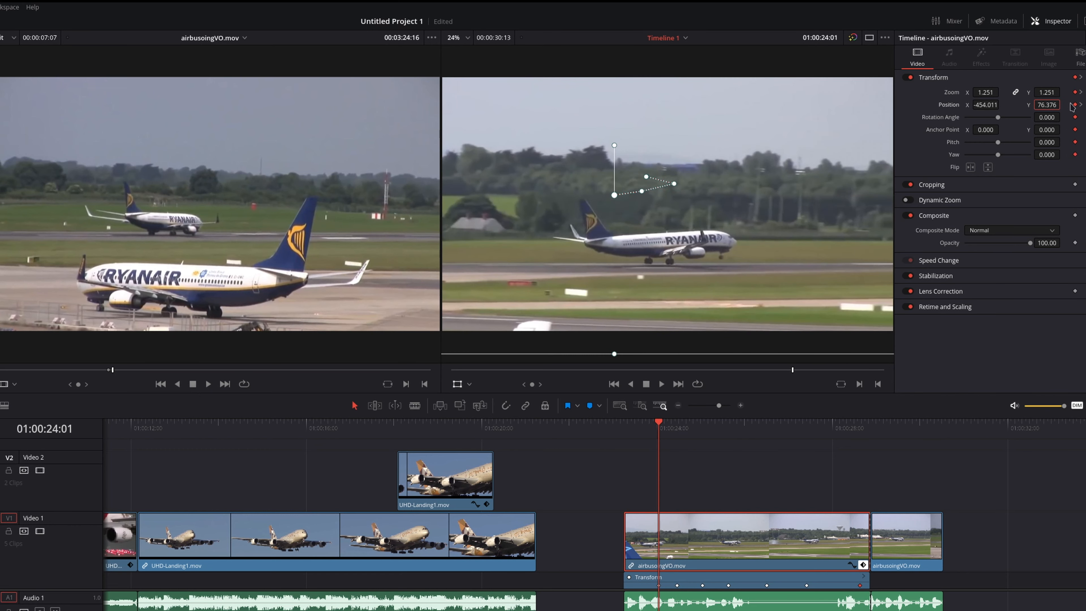
pyautogui.click(1081, 77)
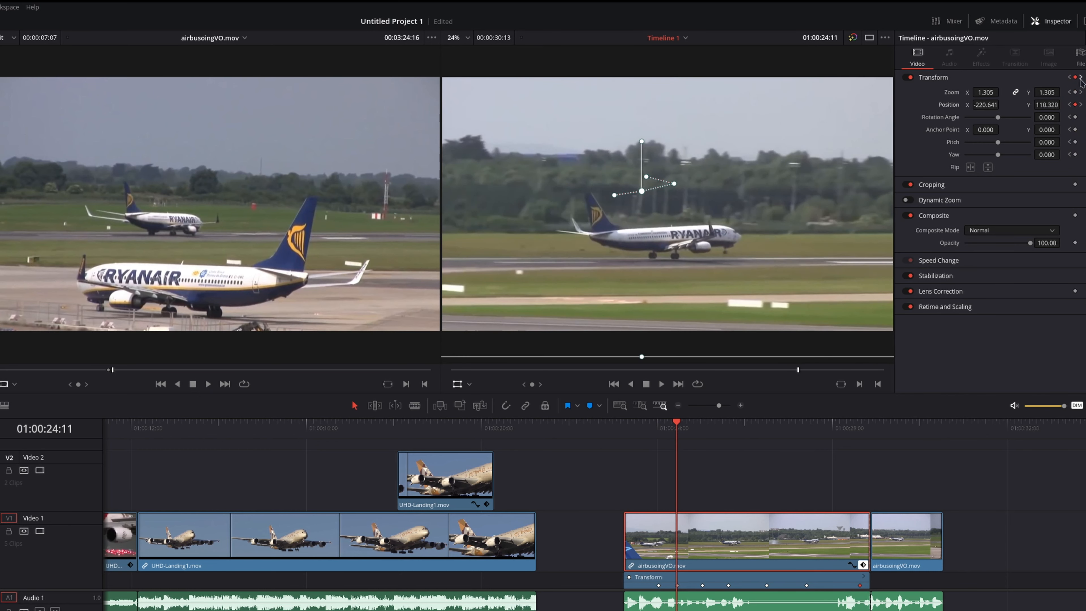
# Step forward through the clip's Transform keyframes from 01:00:24:11 to 01:00:26:12.
pyautogui.click(1080, 77)
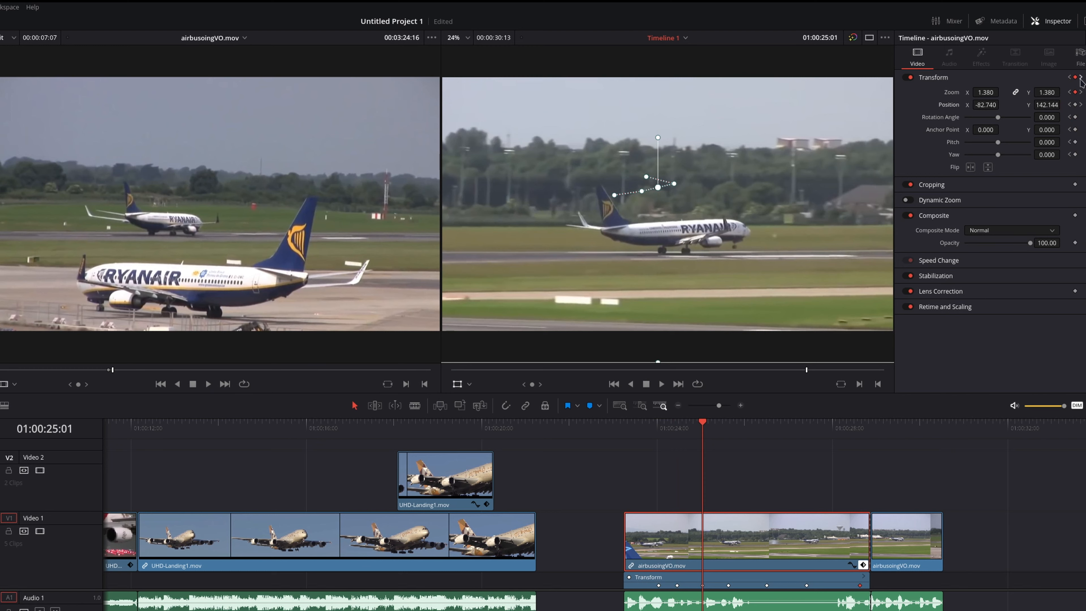
pyautogui.click(1080, 78)
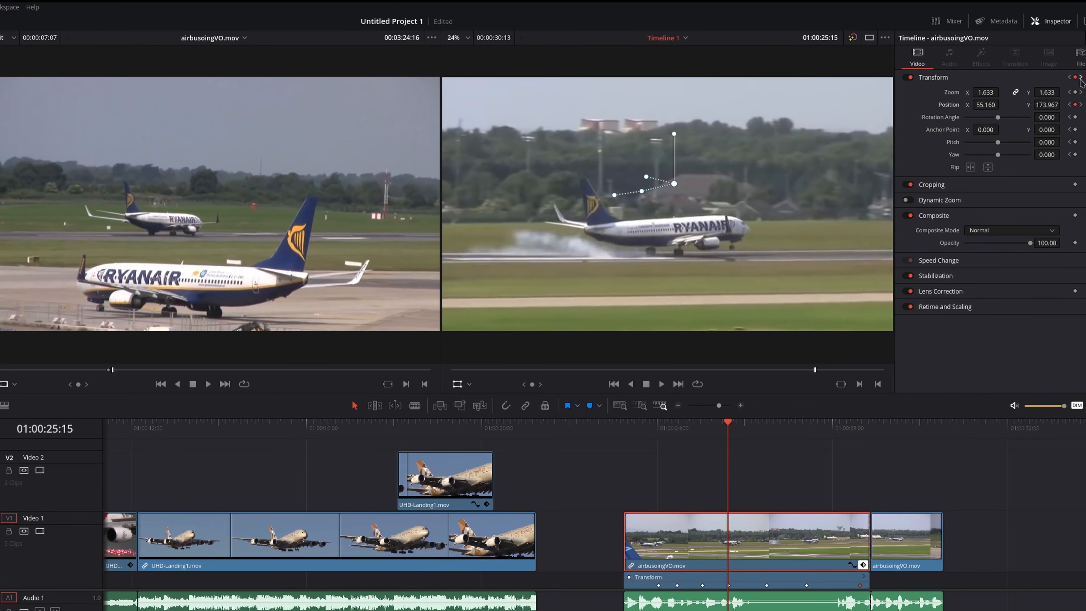
pyautogui.click(1080, 78)
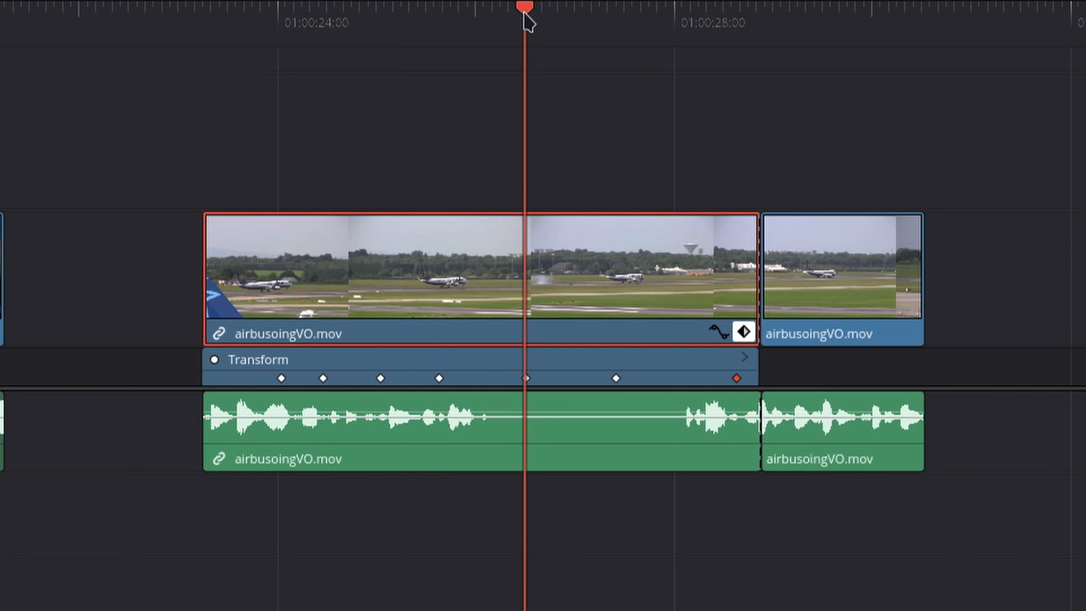
# Add a keyframe just ahead of the clip's fifth Transform keyframe and select the added keyframe.
pyautogui.moveTo(526, 15); pyautogui.dragTo(521, 16)
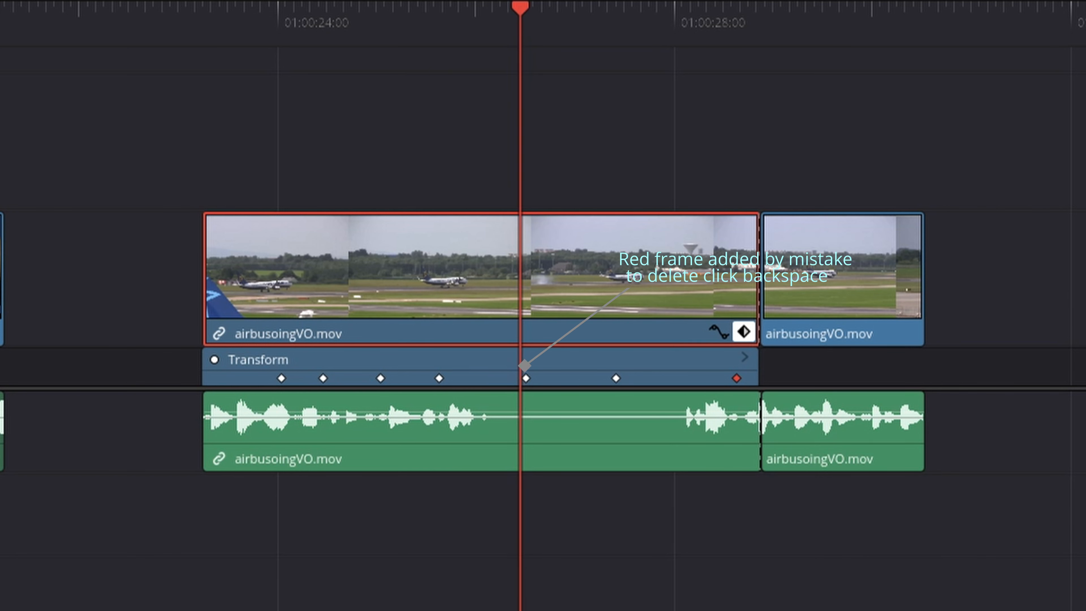
pyautogui.hotkey('ctrl', '[')
pyautogui.moveTo(519, 11); pyautogui.dragTo(492, 12)
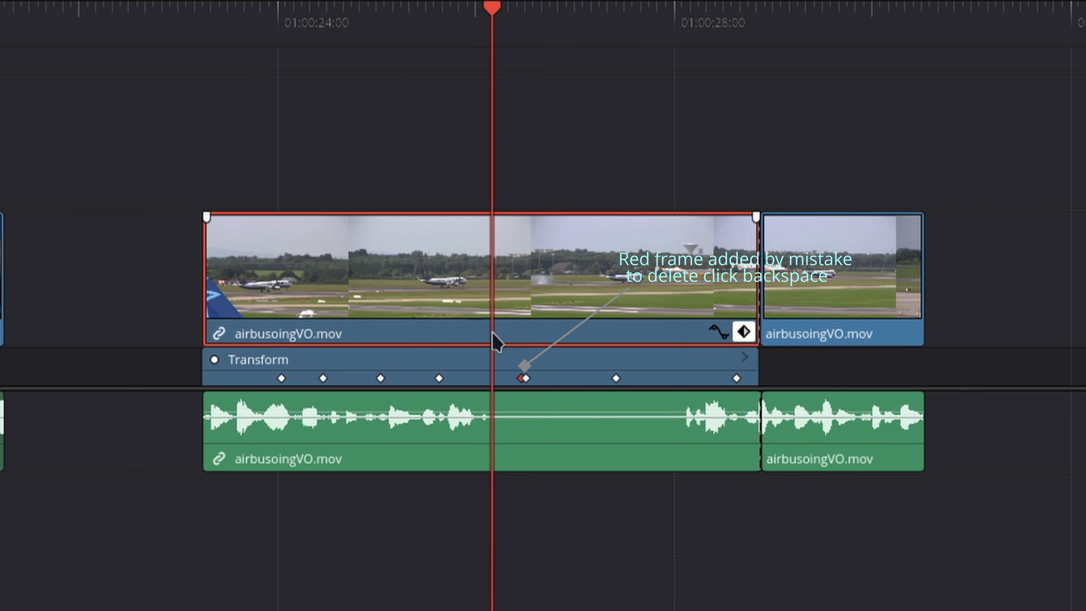
pyautogui.click(521, 381)
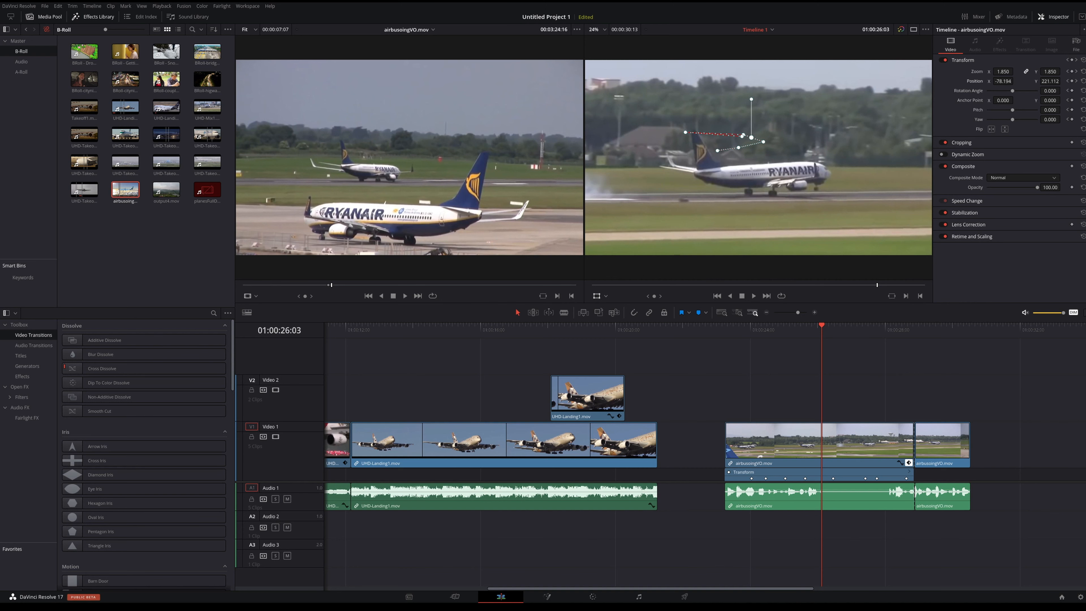
# Show the clip's curve editor instead of its keyframe track and set the last Position X keyframe to Ease In.
pyautogui.click(909, 463)
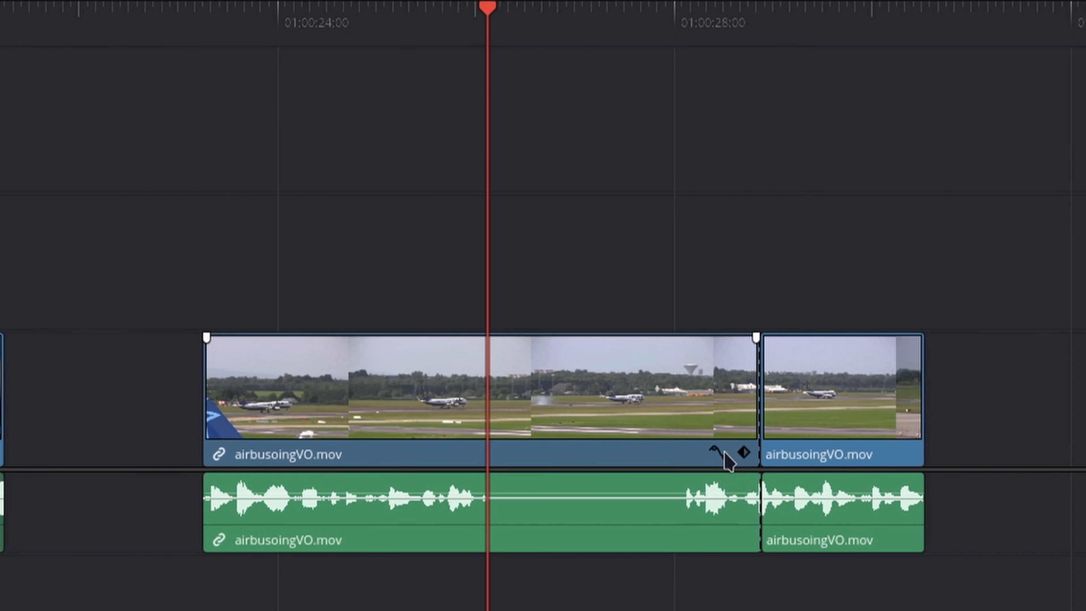
pyautogui.click(901, 476)
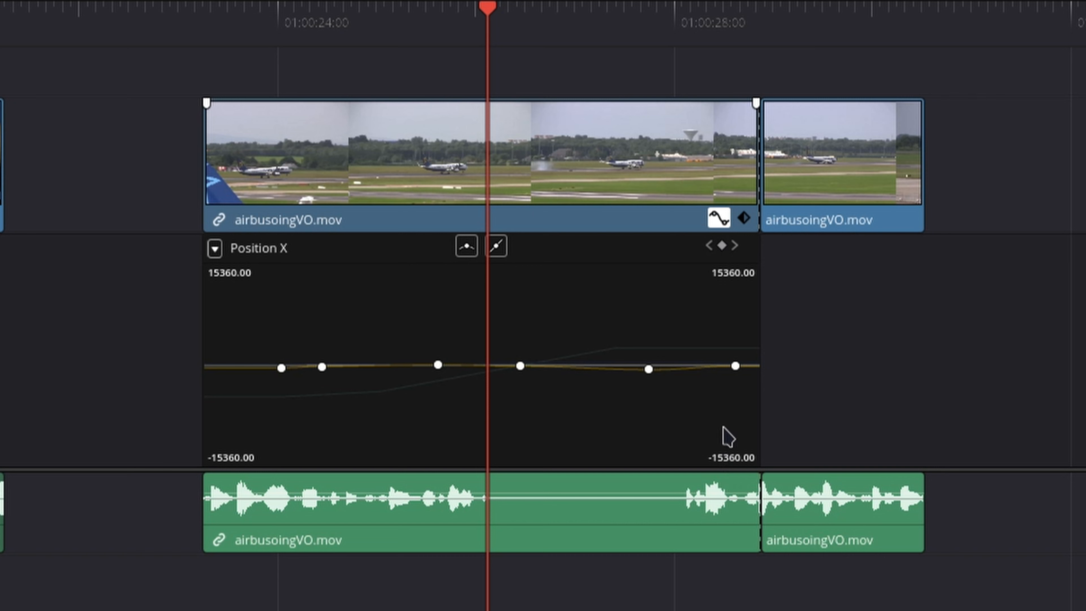
pyautogui.click(735, 366)
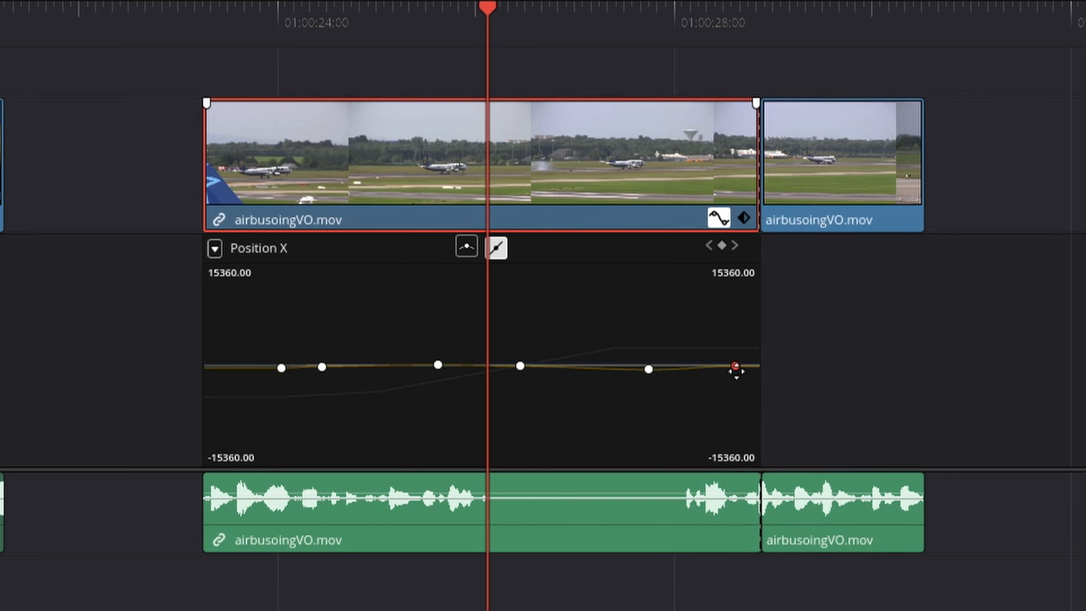
pyautogui.click(767, 388)
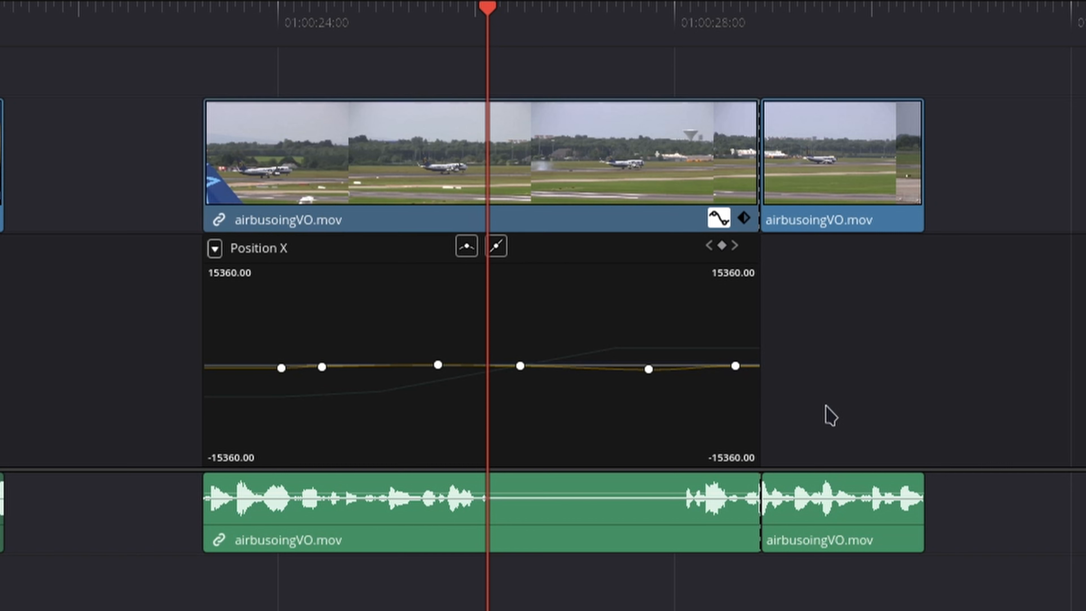
pyautogui.moveTo(765, 381); pyautogui.dragTo(799, 419)
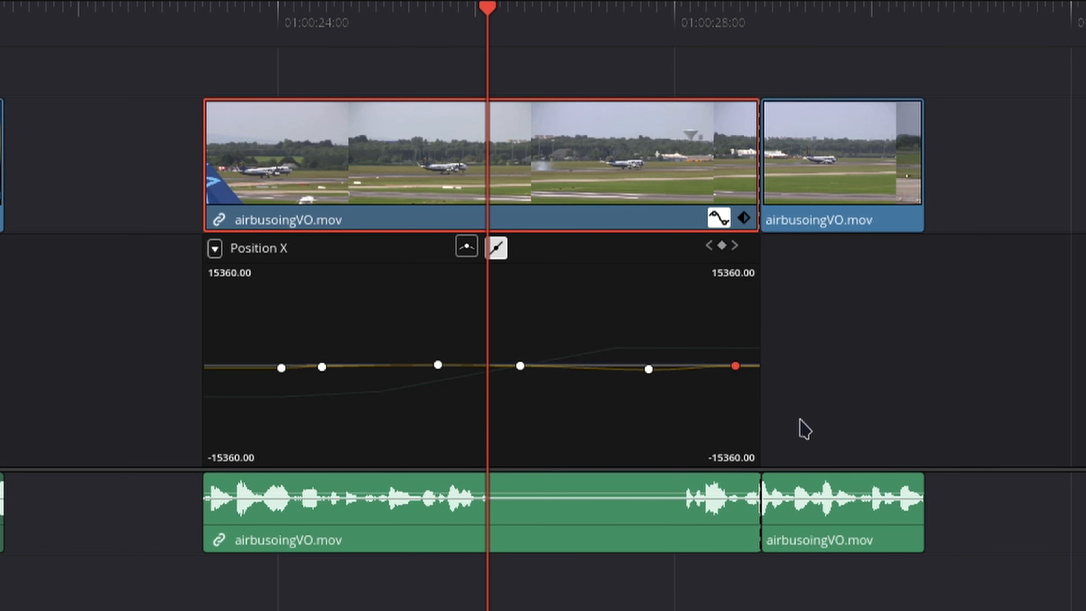
pyautogui.moveTo(735, 369)
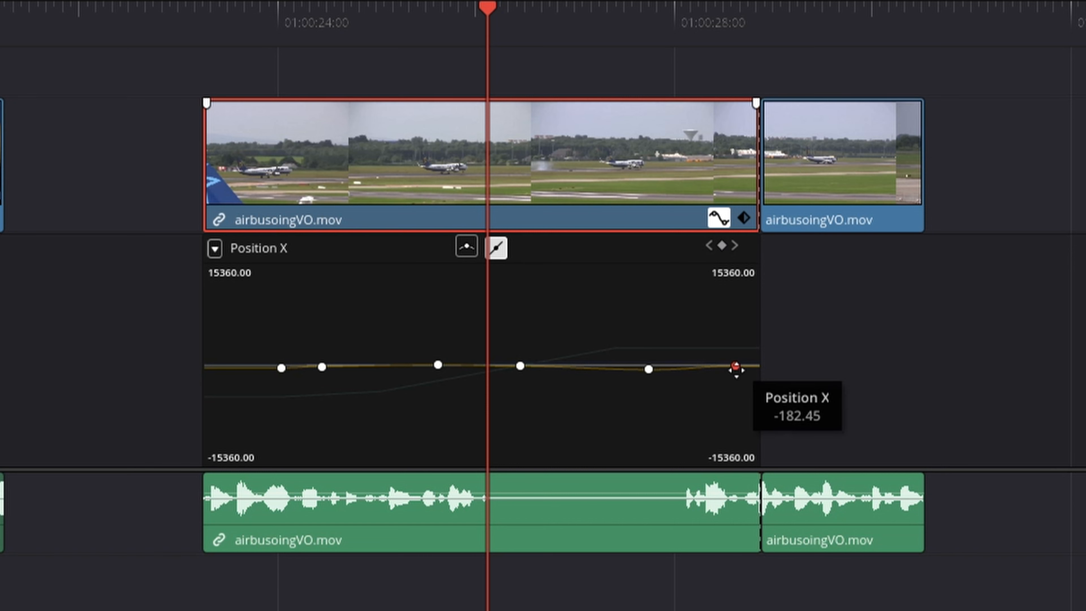
pyautogui.rightClick(735, 368)
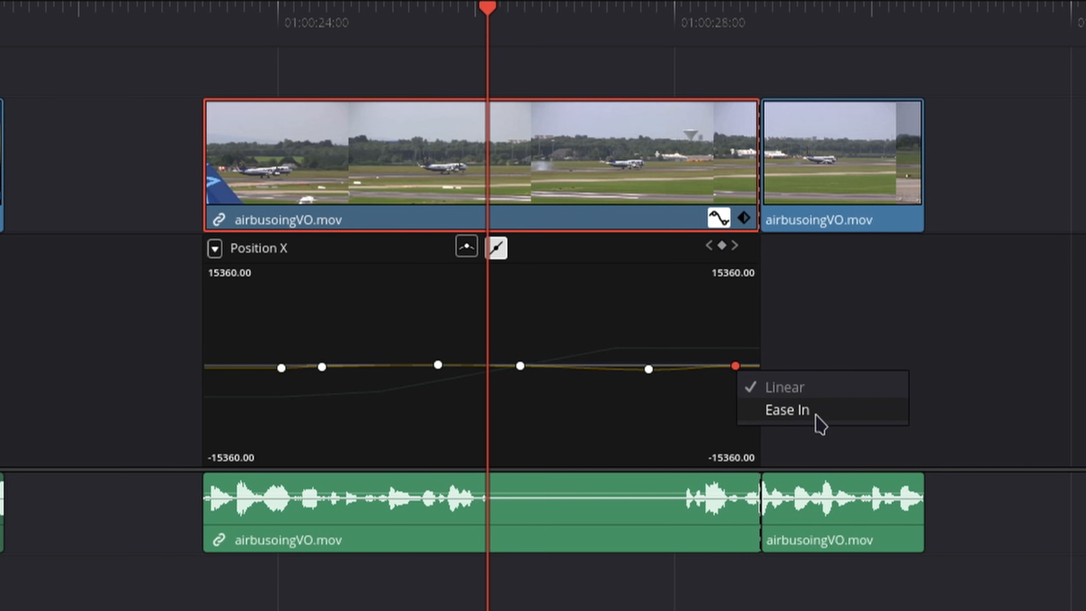
pyautogui.click(819, 423)
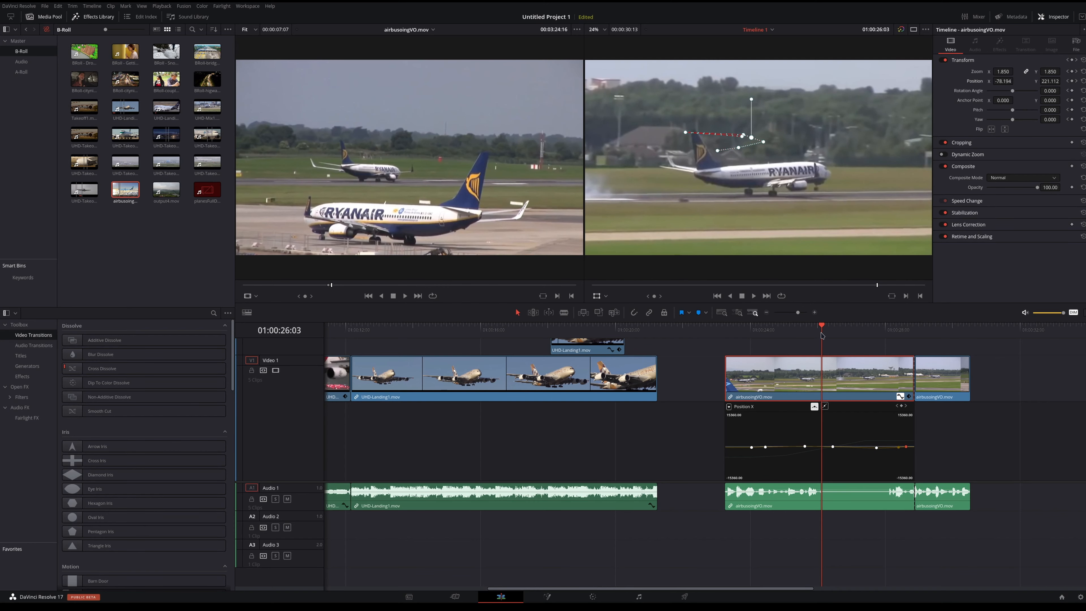
# Play back the airbusoingVO.mov clip from 01:00:24:05 to review the keyframed movement past its end.
pyautogui.moveTo(487, 11); pyautogui.dragTo(532, 14)
pyautogui.moveTo(837, 330); pyautogui.dragTo(755, 352)
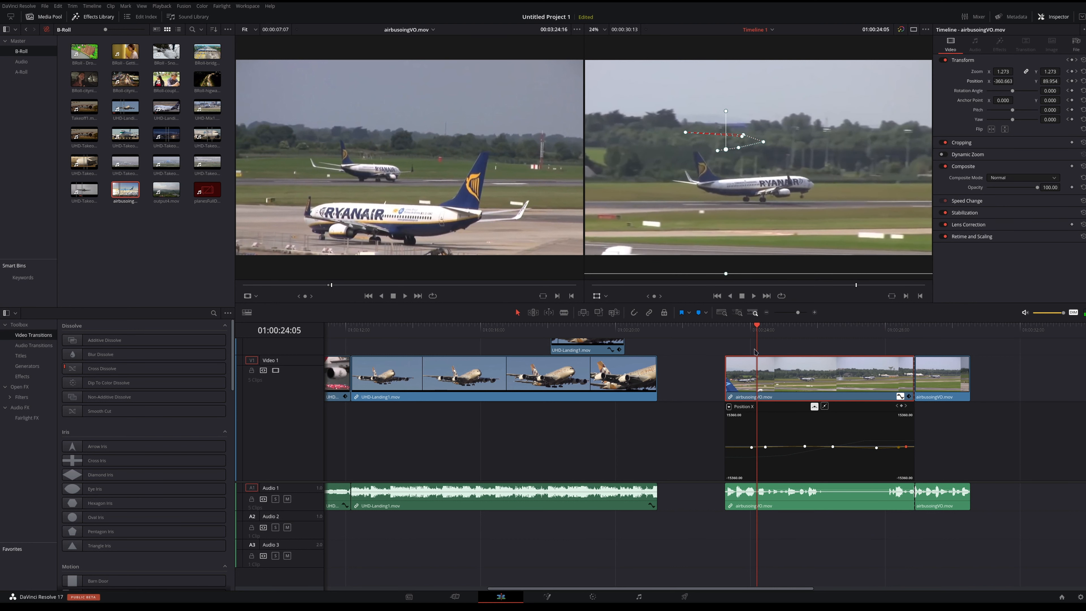
pyautogui.press('/')
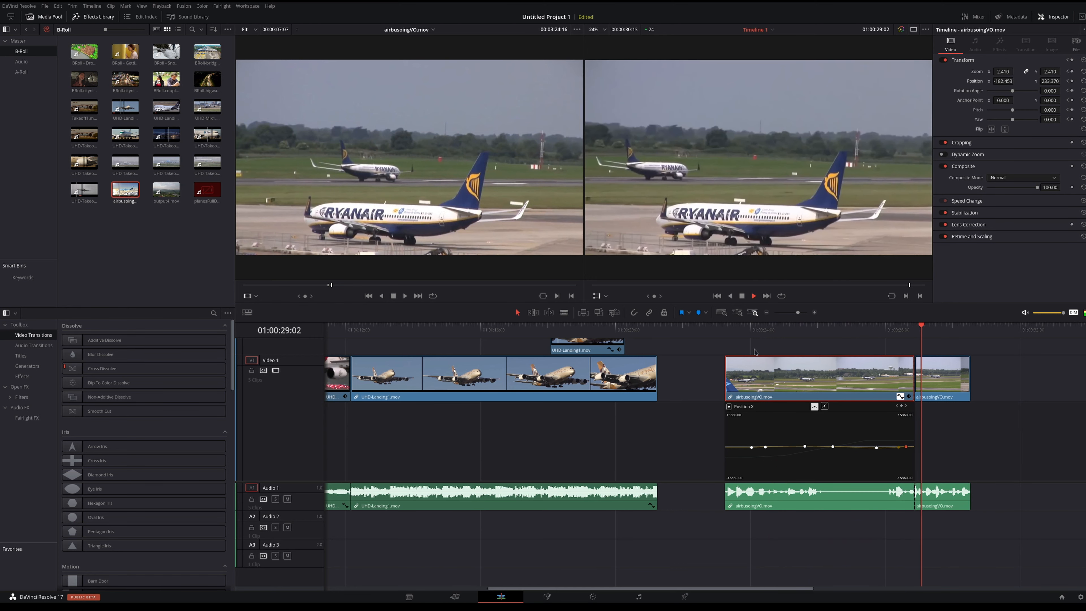
# Return the playhead to the start of the first airbusoingVO.mov clip and close its curve editor.
pyautogui.press('Up')
pyautogui.press('Up')
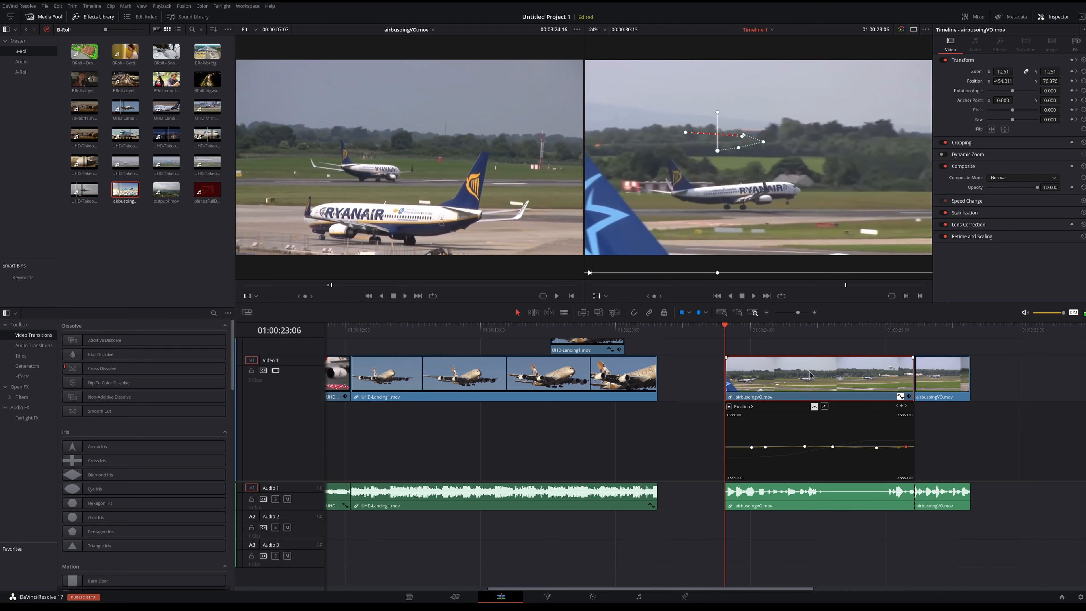
pyautogui.click(899, 397)
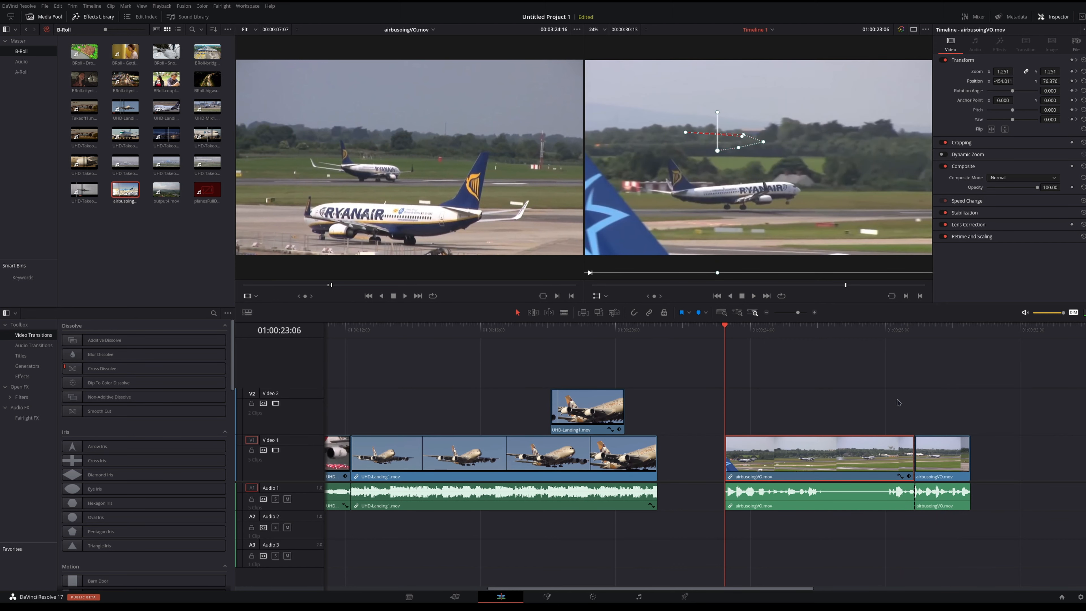